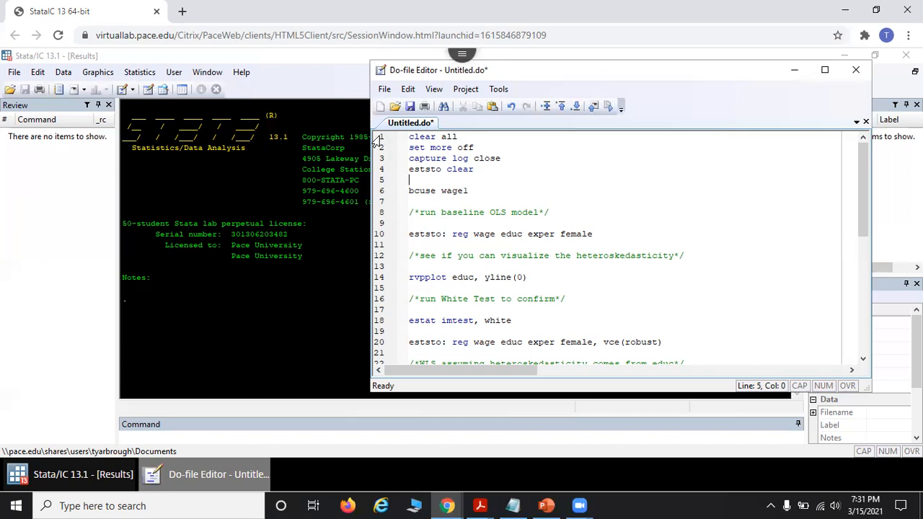
Run do-file lines 1–10 to load wage1 and store the baseline OLS regression, and uncover the results behind the Do-file Editor.
{"action": "left_click_drag", "start_coordinate": [378, 140], "coordinate": [383, 243]}
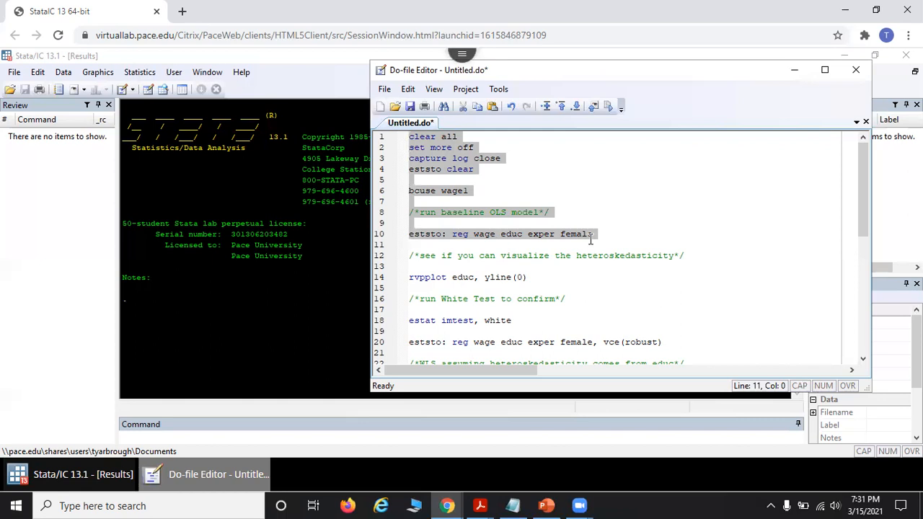
{"action": "left_click", "coordinate": [609, 109]}
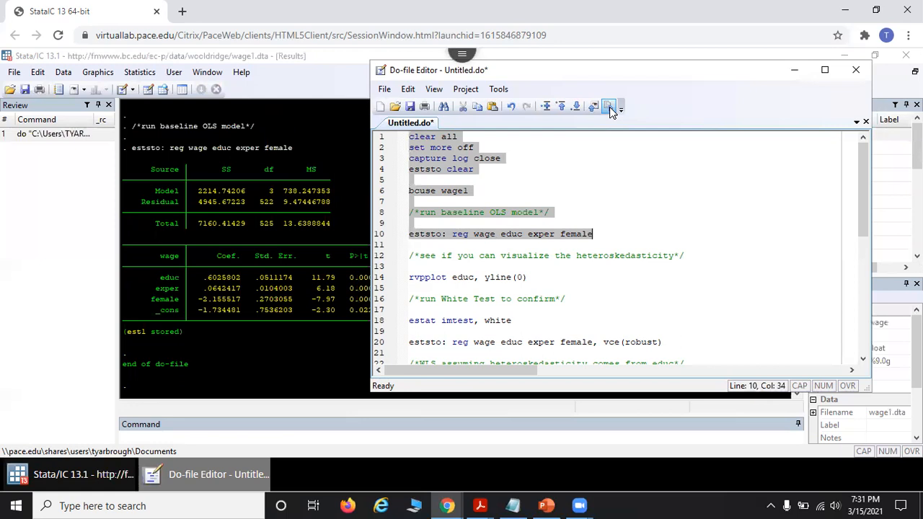
{"action": "left_click_drag", "start_coordinate": [588, 76], "coordinate": [686, 58]}
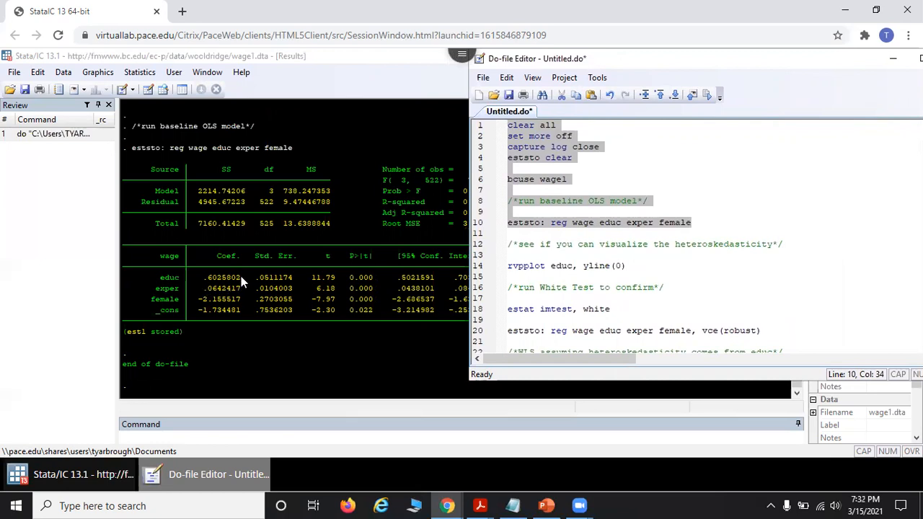
Examine the educ, exper and female coefficients and their t statistics in the baseline regression output.
{"action": "left_click_drag", "start_coordinate": [241, 276], "coordinate": [206, 278]}
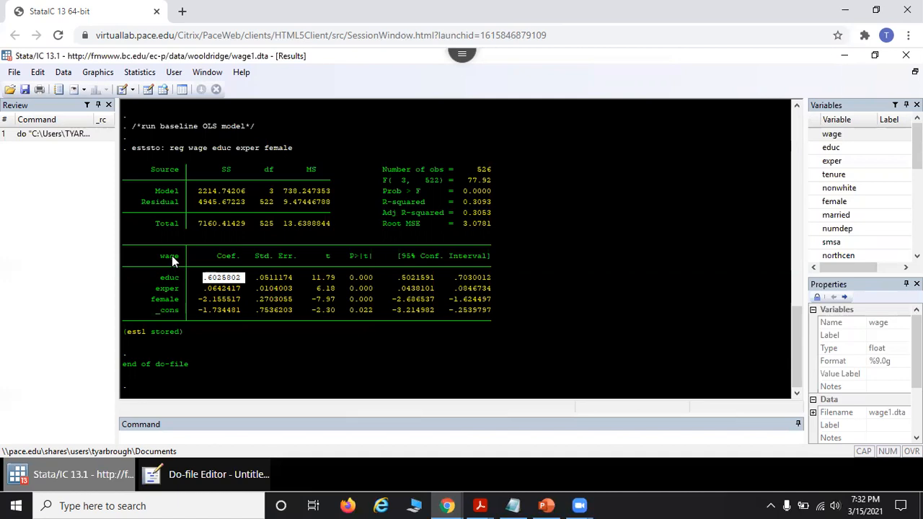
{"action": "left_click", "coordinate": [214, 286]}
{"action": "left_click_drag", "start_coordinate": [227, 274], "coordinate": [198, 280]}
{"action": "left_click", "coordinate": [343, 279]}
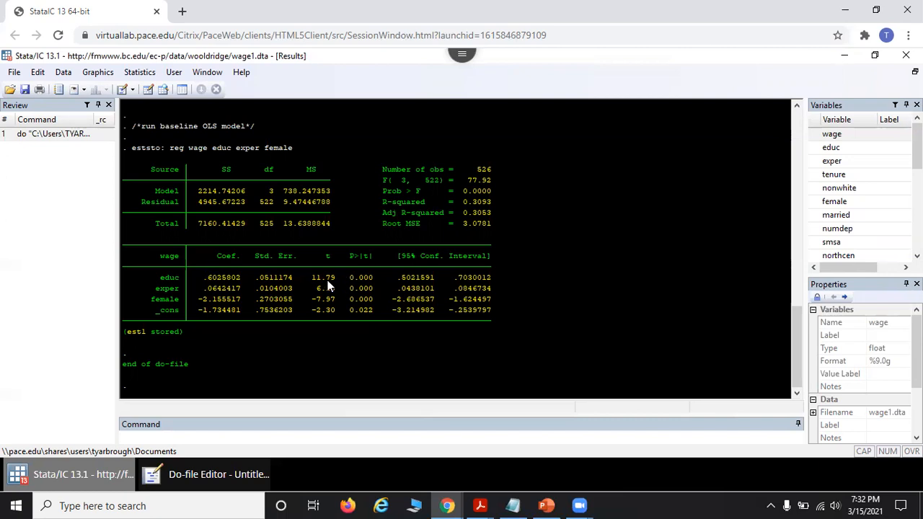
{"action": "double_click", "coordinate": [239, 289]}
{"action": "left_click", "coordinate": [240, 300]}
{"action": "left_click", "coordinate": [198, 304]}
Run only the rvpplot line to plot the residuals against educ with a reference line at 0, and close the graph after viewing.
{"action": "left_click", "coordinate": [227, 477]}
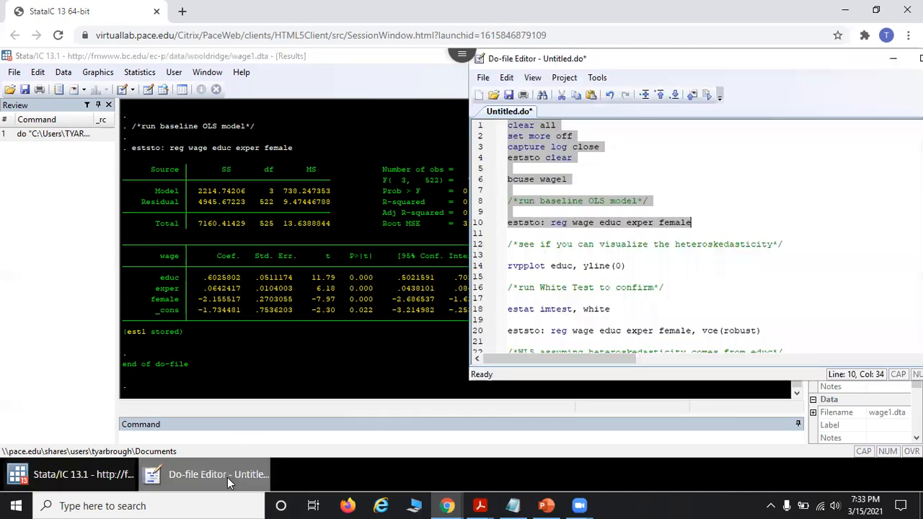
{"action": "left_click", "coordinate": [524, 287]}
{"action": "left_click", "coordinate": [477, 268]}
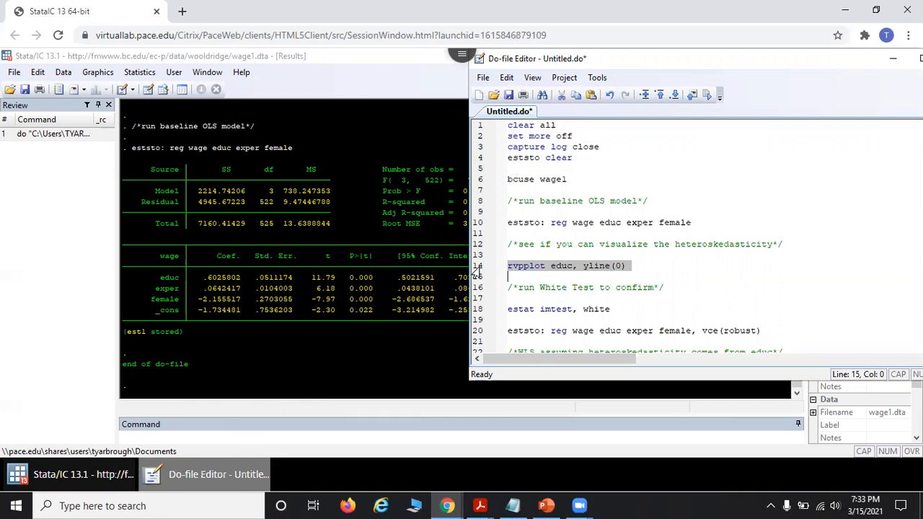
{"action": "left_click", "coordinate": [582, 267]}
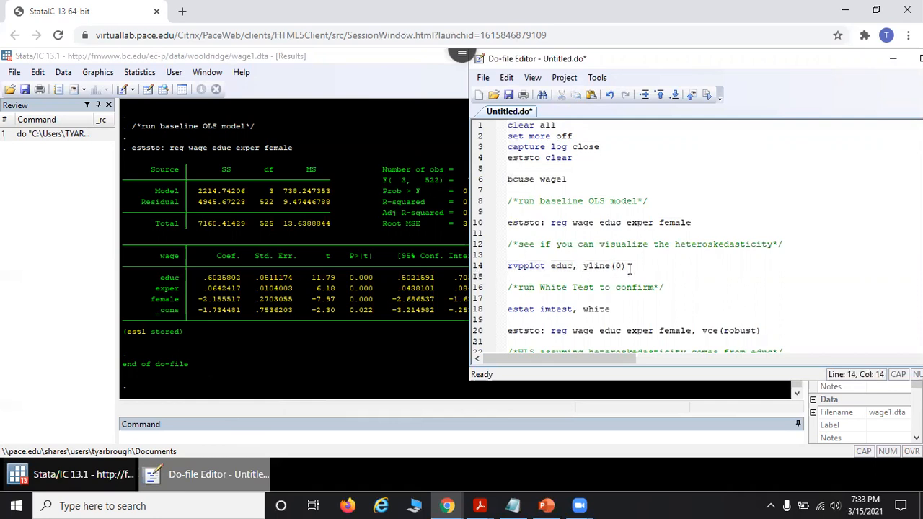
{"action": "left_click_drag", "start_coordinate": [627, 267], "coordinate": [505, 267]}
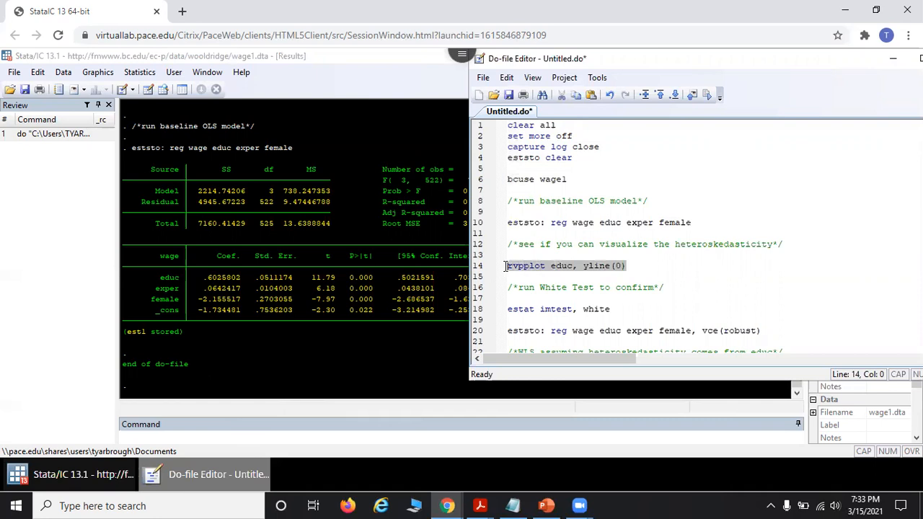
{"action": "left_click", "coordinate": [565, 276]}
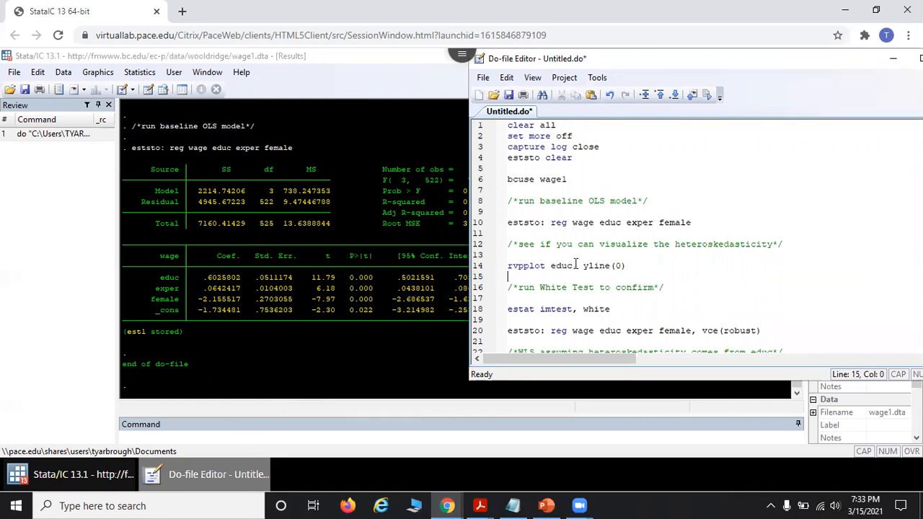
{"action": "left_click_drag", "start_coordinate": [575, 265], "coordinate": [549, 268]}
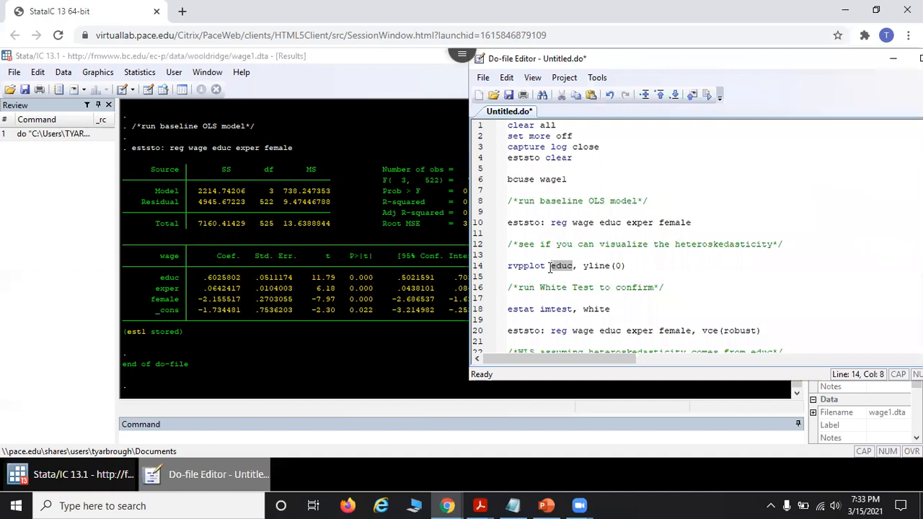
{"action": "left_click", "coordinate": [477, 266]}
{"action": "left_click", "coordinate": [706, 95]}
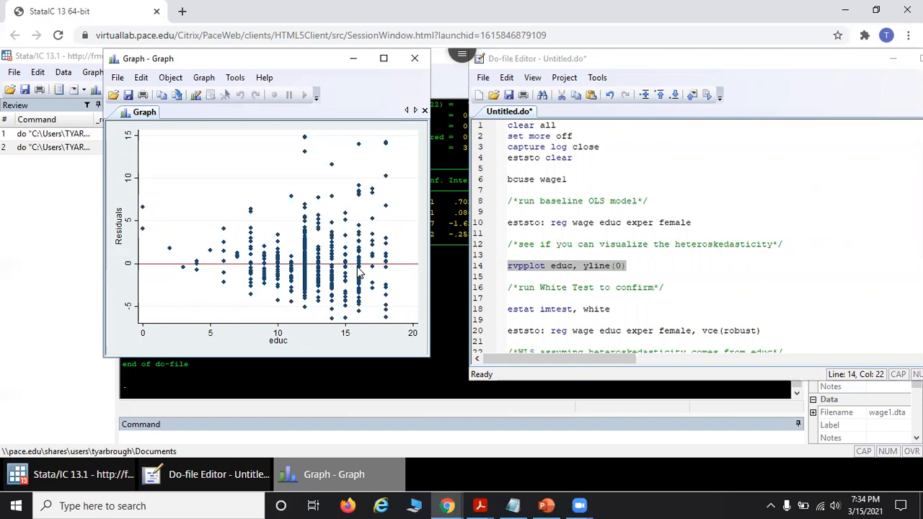
{"action": "left_click", "coordinate": [578, 253]}
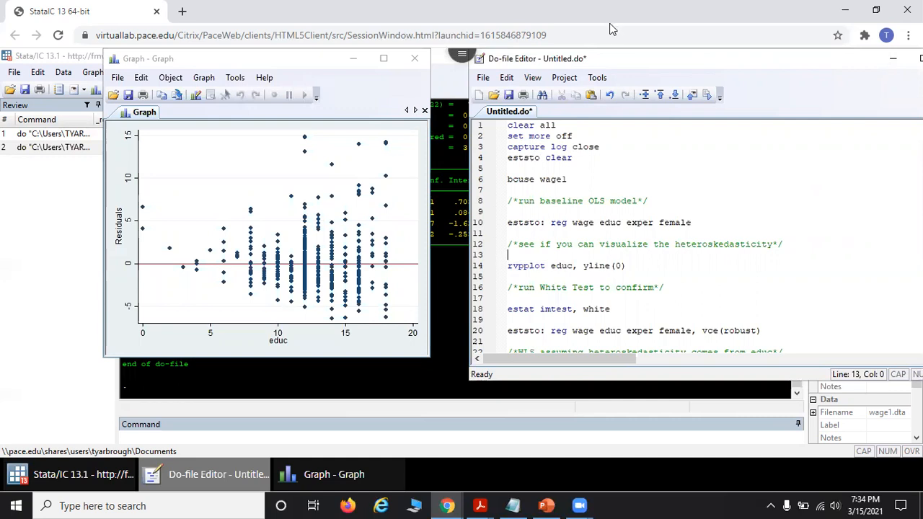
{"action": "left_click", "coordinate": [414, 58]}
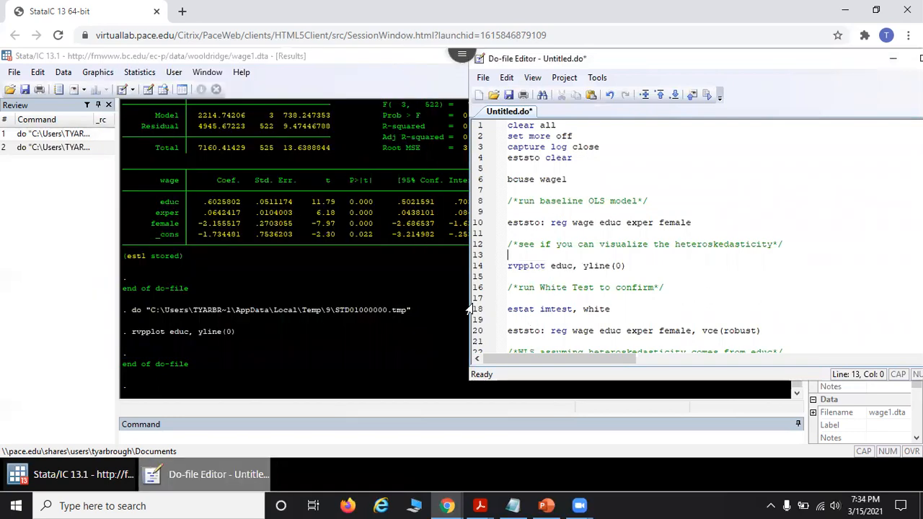
Run White's test with the estat imtest, white line and examine its p-value against the homoskedasticity null hypothesis.
{"action": "left_click", "coordinate": [473, 308]}
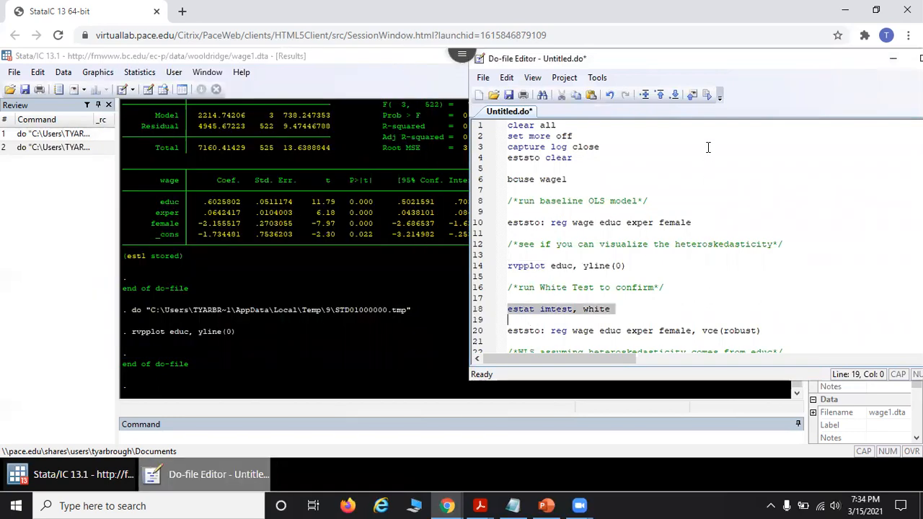
{"action": "left_click", "coordinate": [706, 95]}
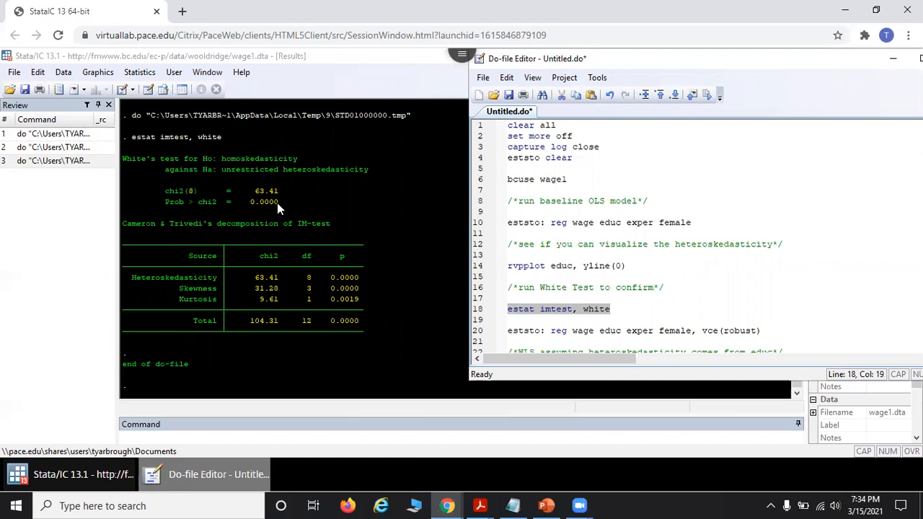
{"action": "left_click_drag", "start_coordinate": [276, 203], "coordinate": [243, 201]}
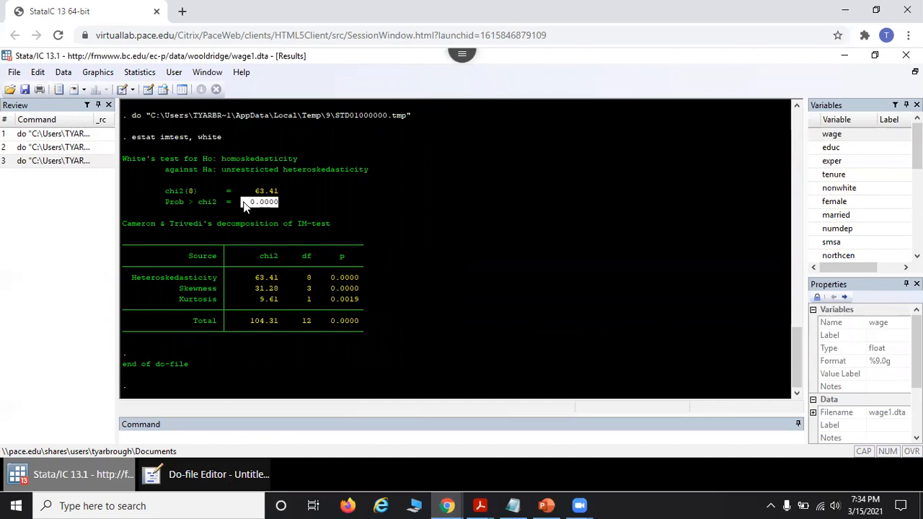
{"action": "left_click_drag", "start_coordinate": [298, 159], "coordinate": [221, 159]}
{"action": "left_click", "coordinate": [286, 201]}
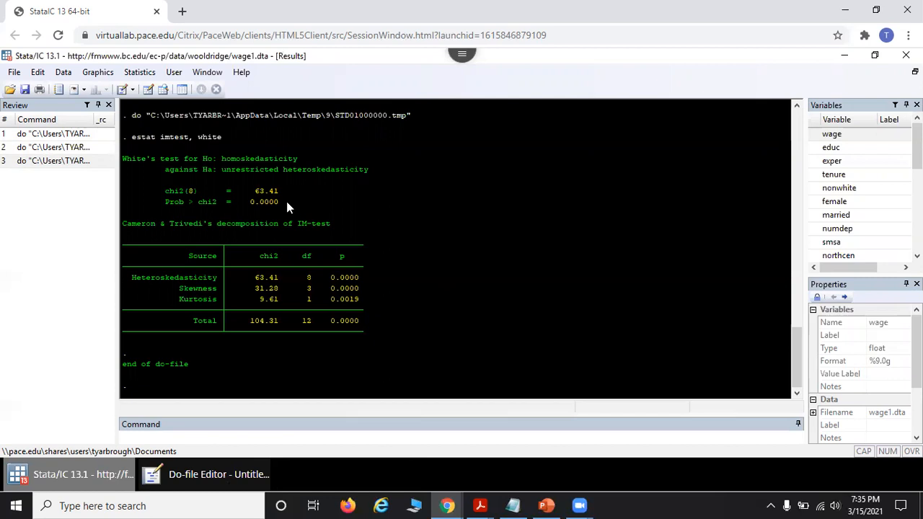
Run the do-file's regression of wage on educ, exper and female with vce(robust) and store its estimates.
{"action": "left_click", "coordinate": [213, 473]}
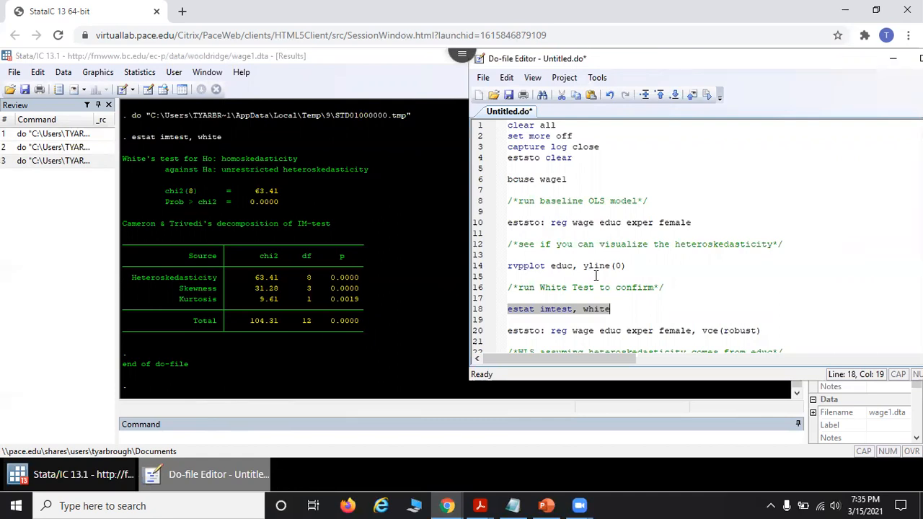
{"action": "scroll", "coordinate": [596, 276], "scroll_direction": "down", "scroll_amount": 1}
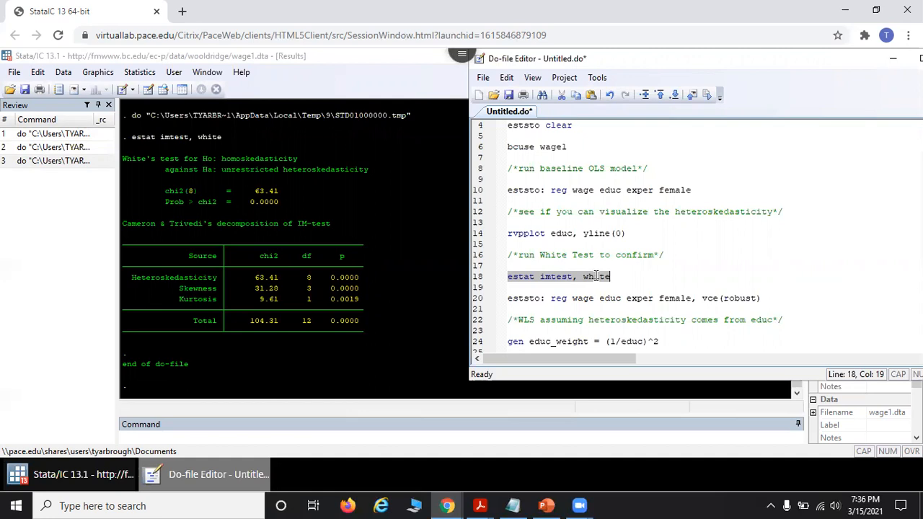
{"action": "scroll", "coordinate": [596, 276], "scroll_direction": "down", "scroll_amount": 1}
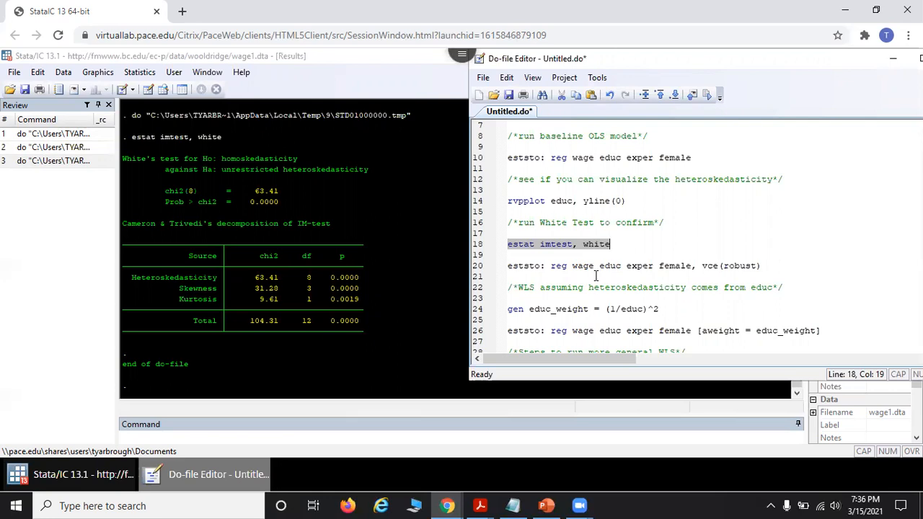
{"action": "left_click", "coordinate": [481, 267]}
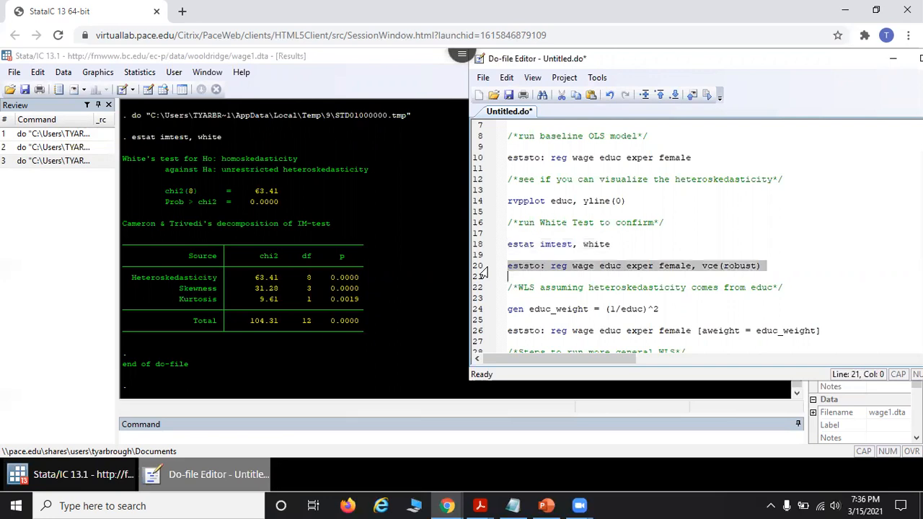
{"action": "left_click", "coordinate": [694, 265]}
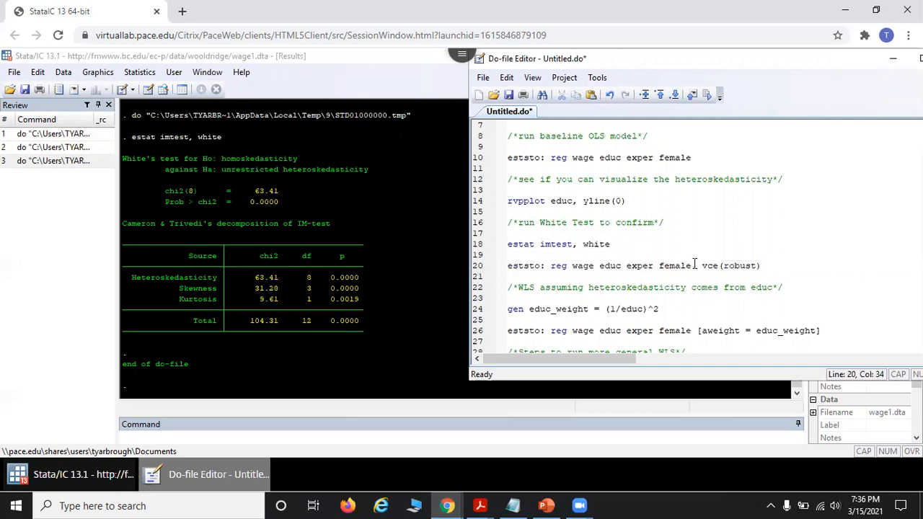
{"action": "left_click", "coordinate": [474, 267]}
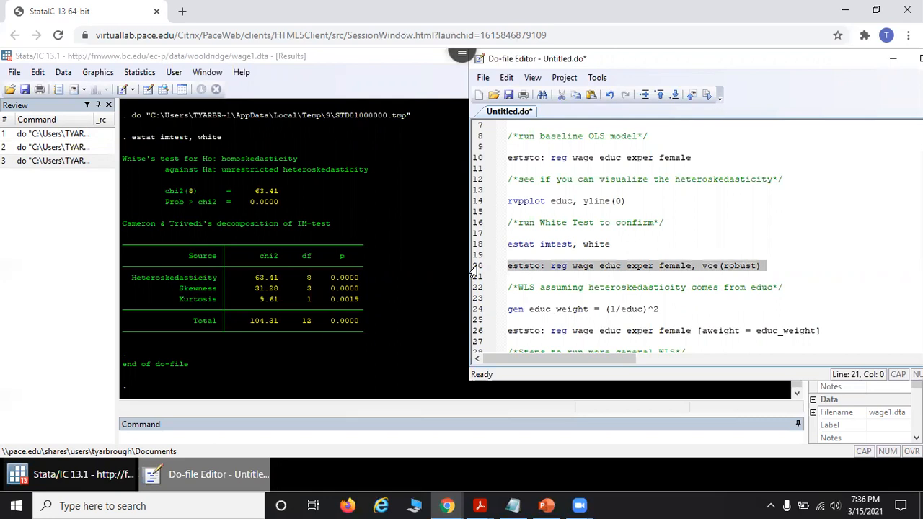
{"action": "left_click", "coordinate": [708, 99]}
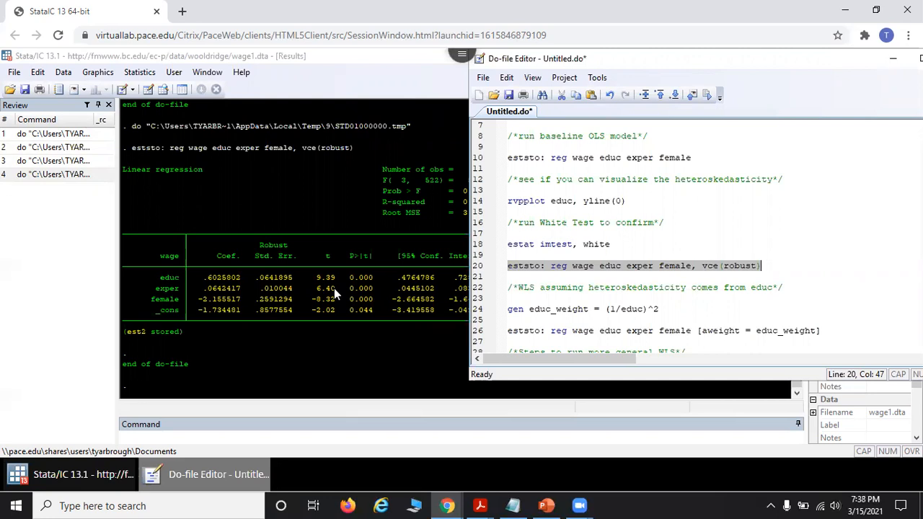
Review the do-file's WLS section that attributes heteroskedasticity to educ and the line generating educ_weight.
{"action": "left_click", "coordinate": [577, 298]}
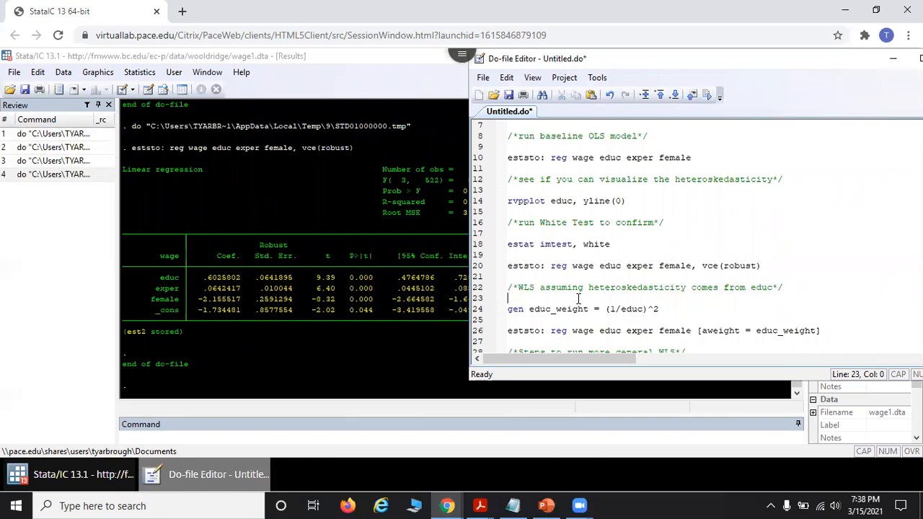
{"action": "scroll", "coordinate": [578, 297], "scroll_direction": "down", "scroll_amount": 1}
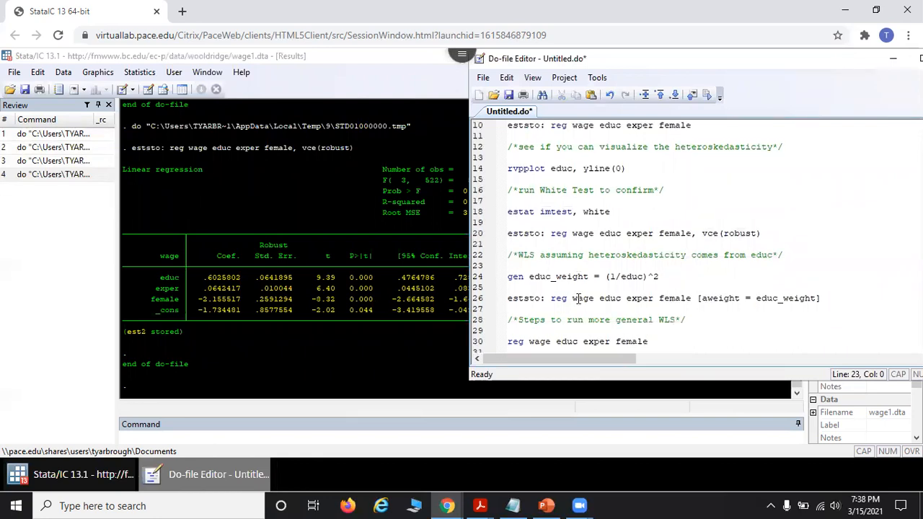
{"action": "scroll", "coordinate": [578, 298], "scroll_direction": "down", "scroll_amount": 1}
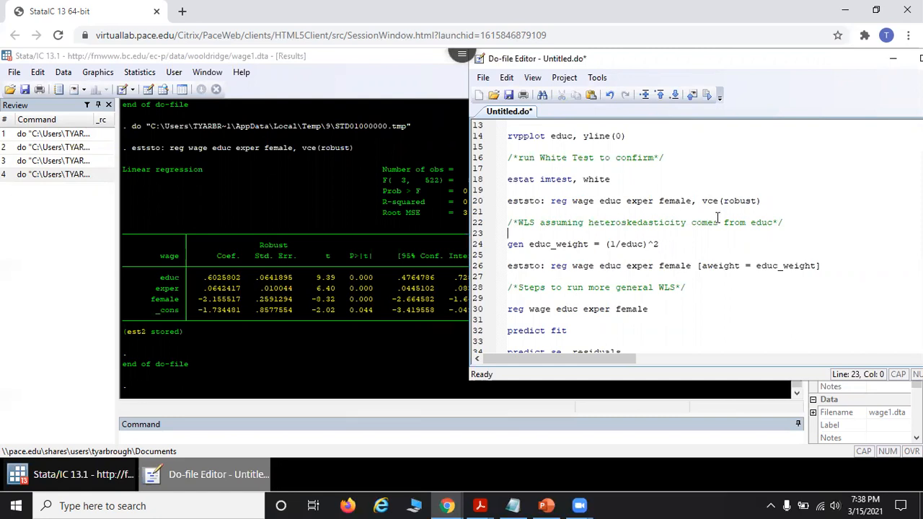
{"action": "left_click", "coordinate": [774, 223]}
{"action": "left_click_drag", "start_coordinate": [774, 223], "coordinate": [750, 223]}
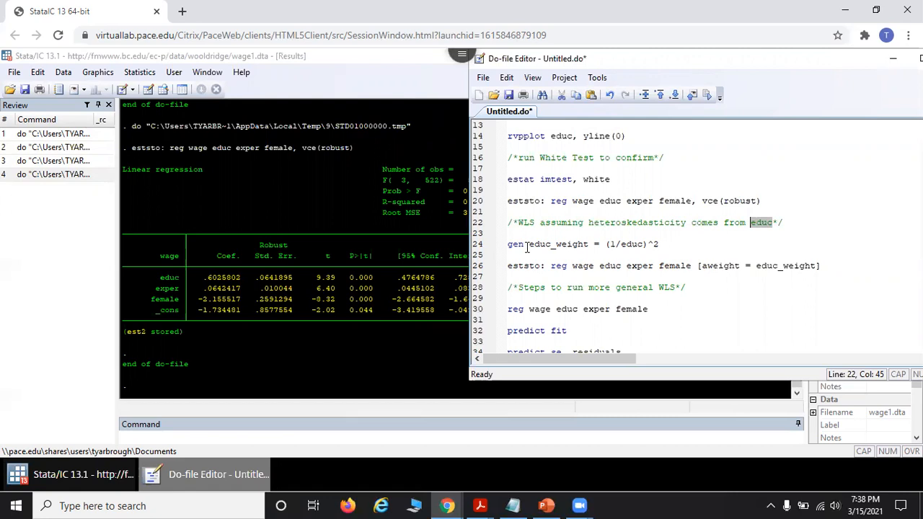
{"action": "left_click", "coordinate": [479, 247]}
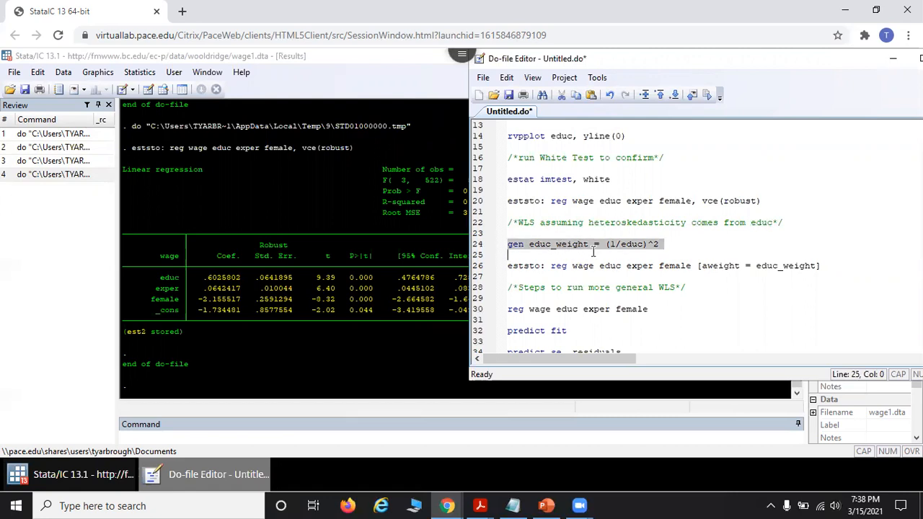
{"action": "left_click", "coordinate": [617, 250]}
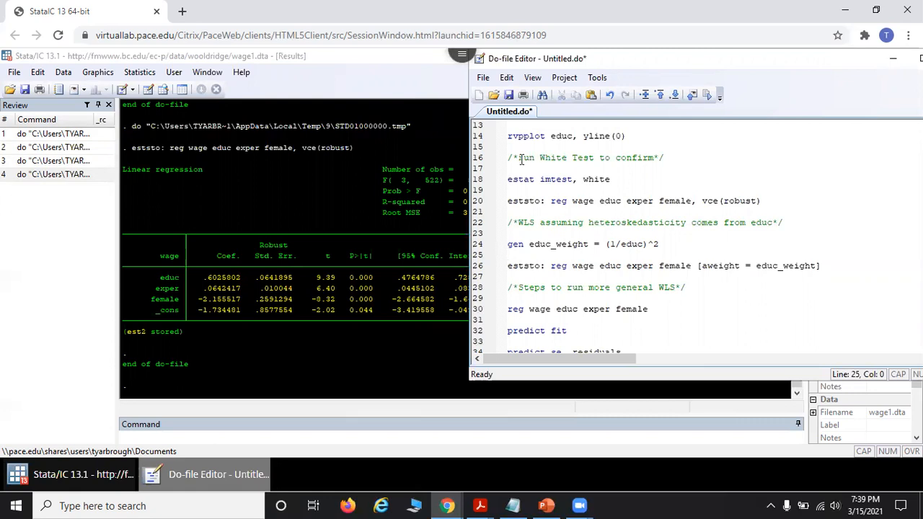
Rerun the residual plot against educ to review the spread around the zero line, and close the graph.
{"action": "left_click", "coordinate": [478, 138]}
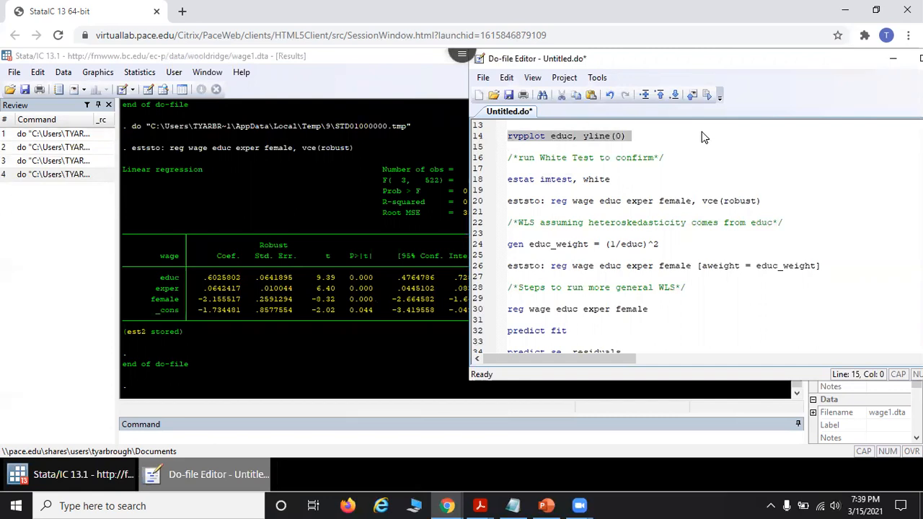
{"action": "left_click", "coordinate": [708, 97]}
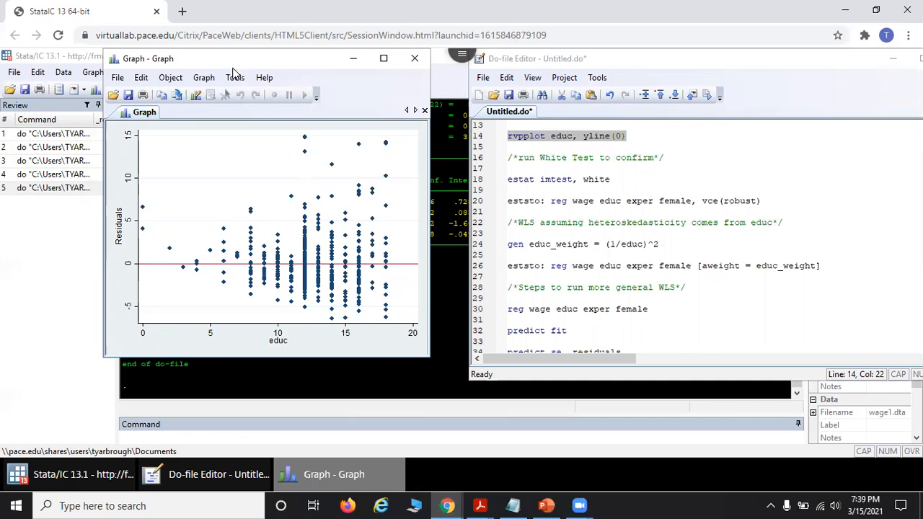
{"action": "left_click", "coordinate": [419, 67]}
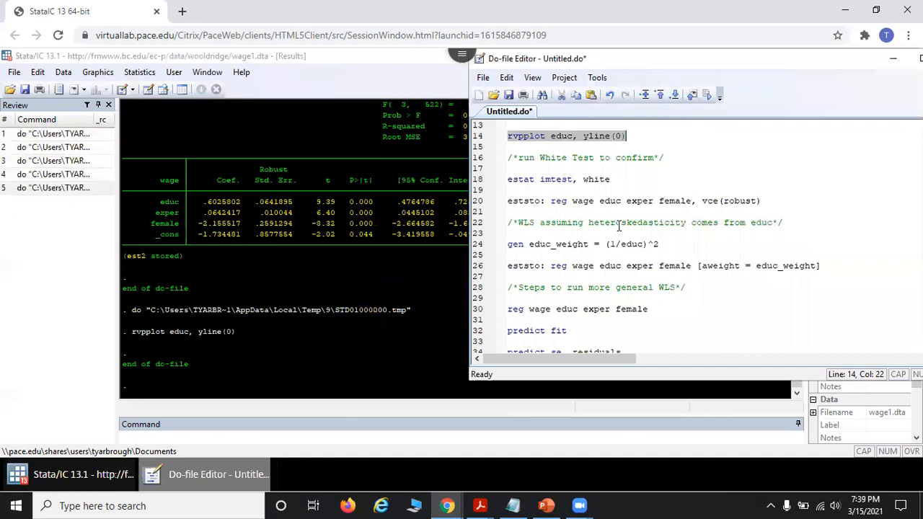
Check the educ_weight formula (1/educ)^2 together with the weighted regression line that uses it as aweight.
{"action": "scroll", "coordinate": [619, 226], "scroll_direction": "down", "scroll_amount": 1}
{"action": "left_click_drag", "start_coordinate": [659, 211], "coordinate": [506, 210]}
{"action": "left_click", "coordinate": [650, 266]}
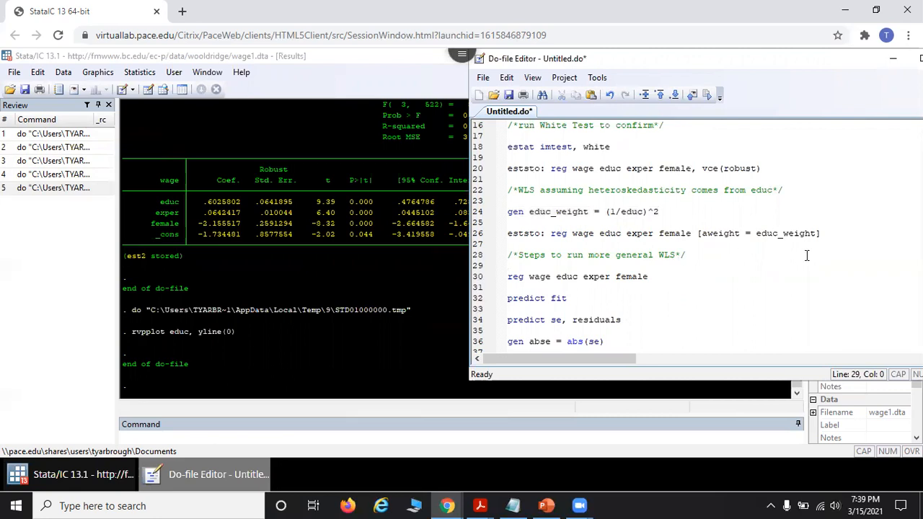
Examine the [aweight = educ_weight] option on the do-file's first weighted regression line.
{"action": "left_click_drag", "start_coordinate": [825, 234], "coordinate": [696, 235]}
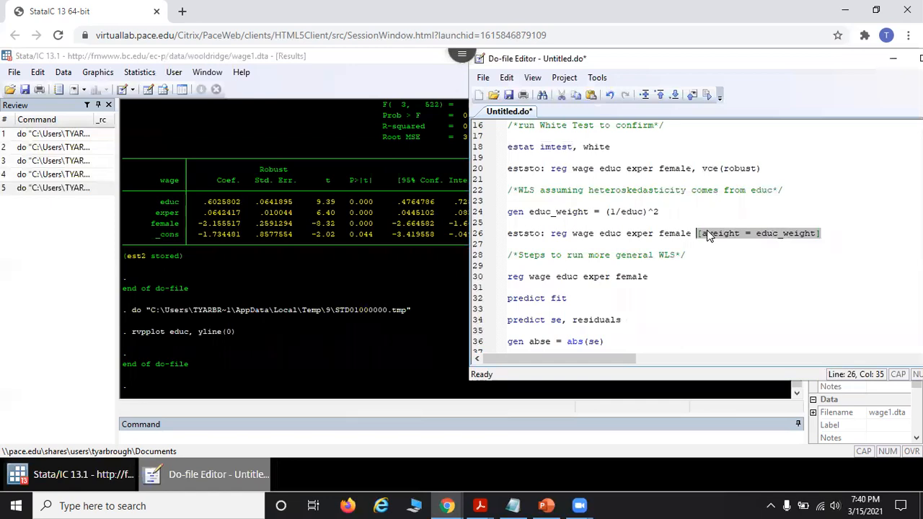
{"action": "left_click", "coordinate": [707, 238]}
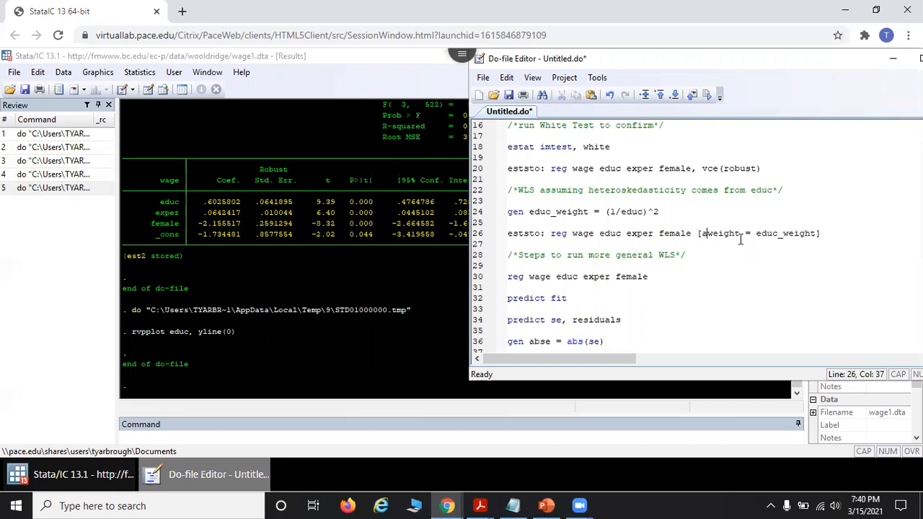
{"action": "left_click_drag", "start_coordinate": [817, 233], "coordinate": [755, 232]}
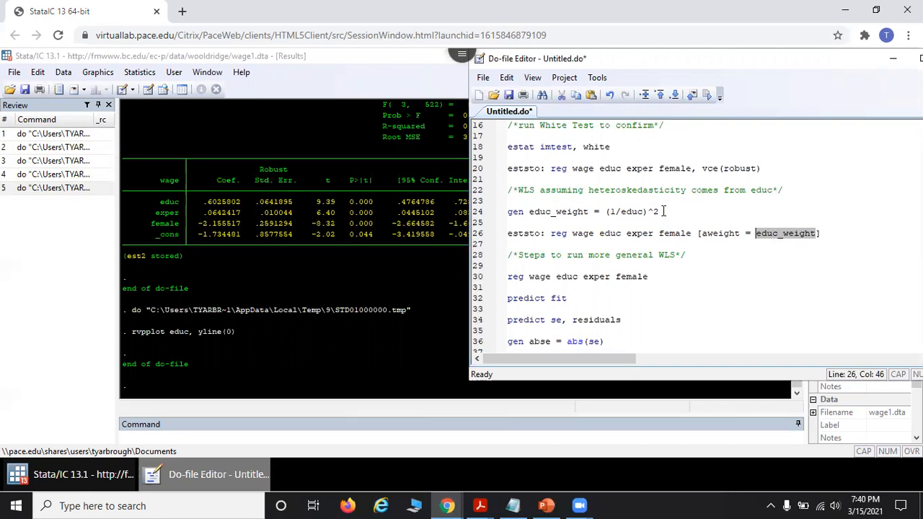
{"action": "left_click", "coordinate": [689, 257]}
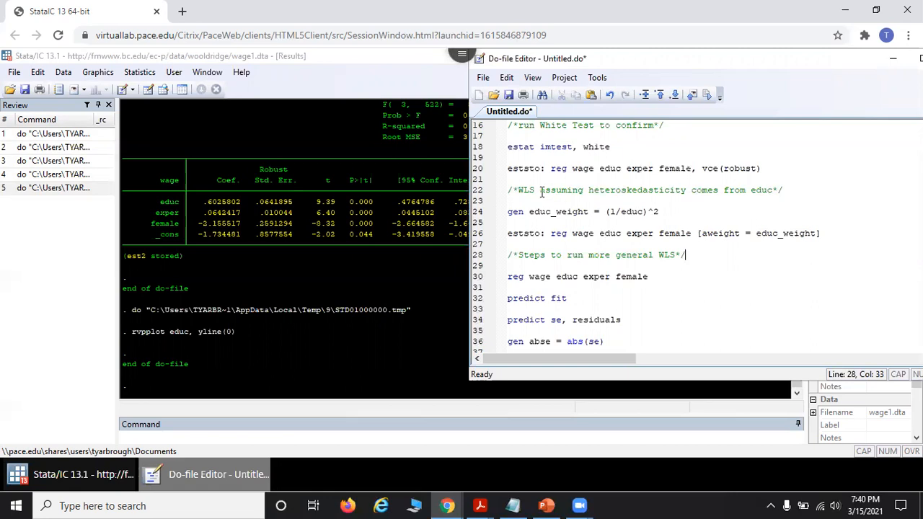
Run the do-file lines that generate educ_weight as (1/educ)^2 and store the wage regression weighted by it.
{"action": "left_click", "coordinate": [477, 232]}
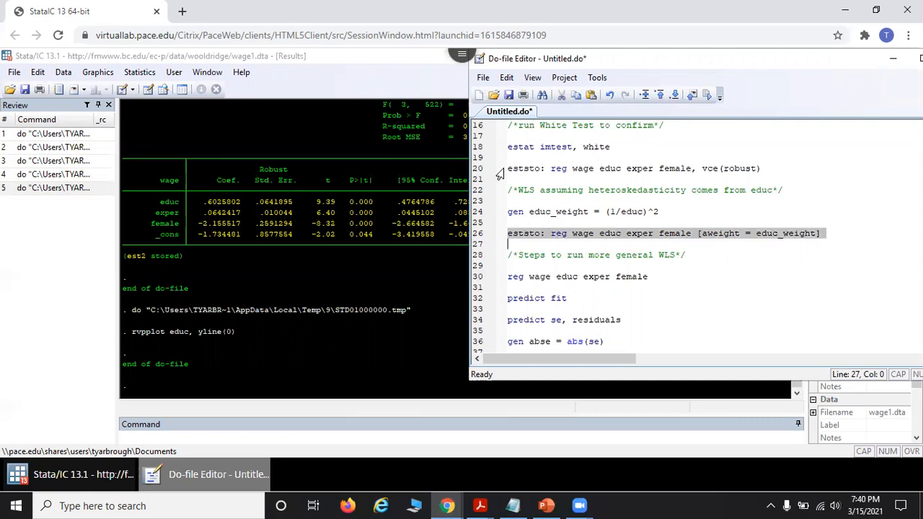
{"action": "left_click", "coordinate": [474, 212]}
{"action": "left_click", "coordinate": [474, 233], "text": "shift"}
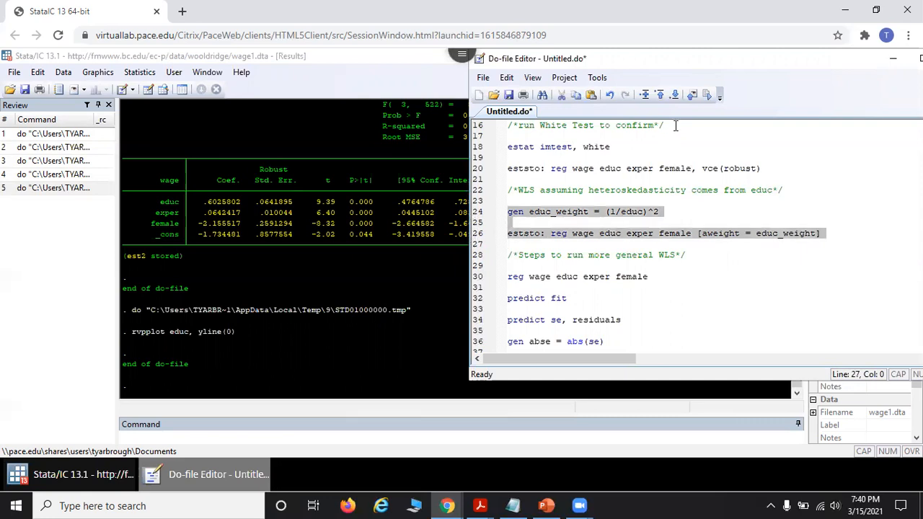
{"action": "left_click", "coordinate": [706, 96]}
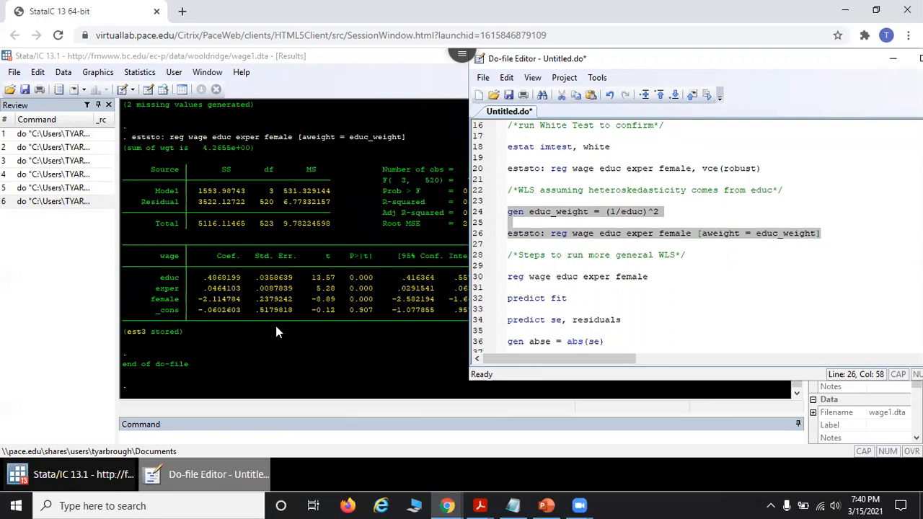
Inspect the educ coefficient in the educ-weighted regression output, and return to the do-file.
{"action": "left_click", "coordinate": [243, 283]}
{"action": "left_click_drag", "start_coordinate": [245, 275], "coordinate": [202, 285]}
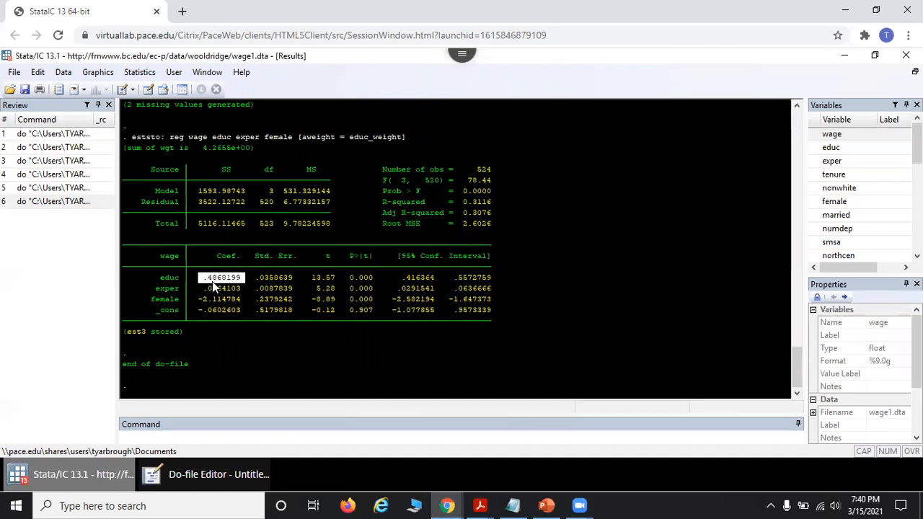
{"action": "left_click", "coordinate": [212, 283]}
{"action": "left_click", "coordinate": [213, 475]}
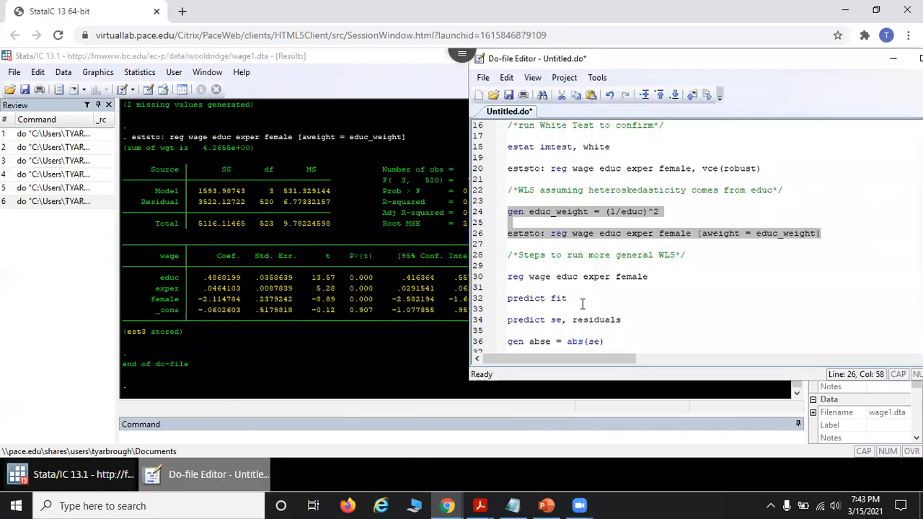
Review the general WLS section's commands for fitted values, residuals, their absolute values and the regression of abse on fit.
{"action": "scroll", "coordinate": [582, 304], "scroll_direction": "down", "scroll_amount": 2}
{"action": "scroll", "coordinate": [583, 304], "scroll_direction": "down", "scroll_amount": 2}
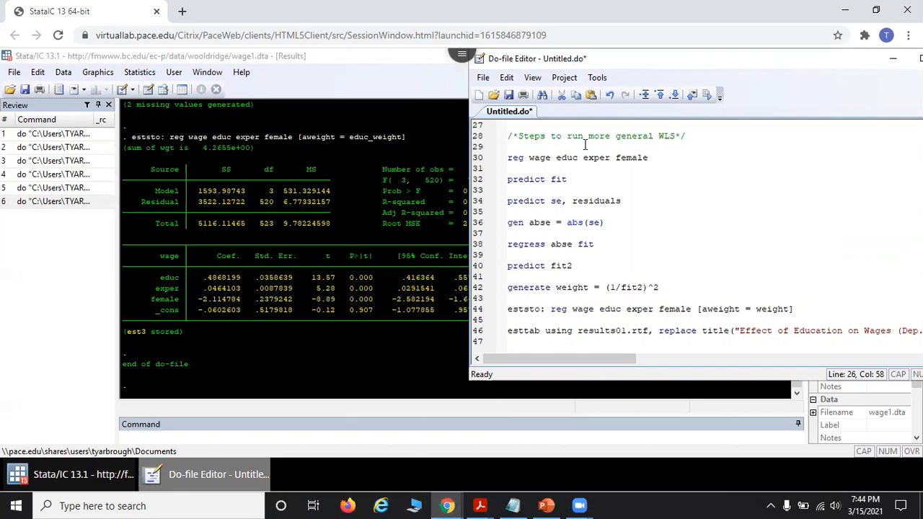
{"action": "left_click", "coordinate": [477, 162]}
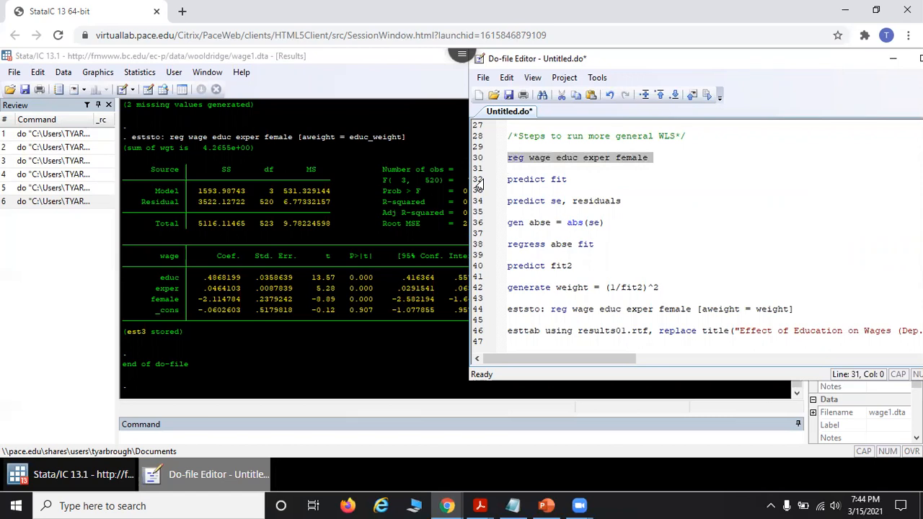
{"action": "left_click_drag", "start_coordinate": [564, 206], "coordinate": [553, 206]}
{"action": "left_click", "coordinate": [561, 221]}
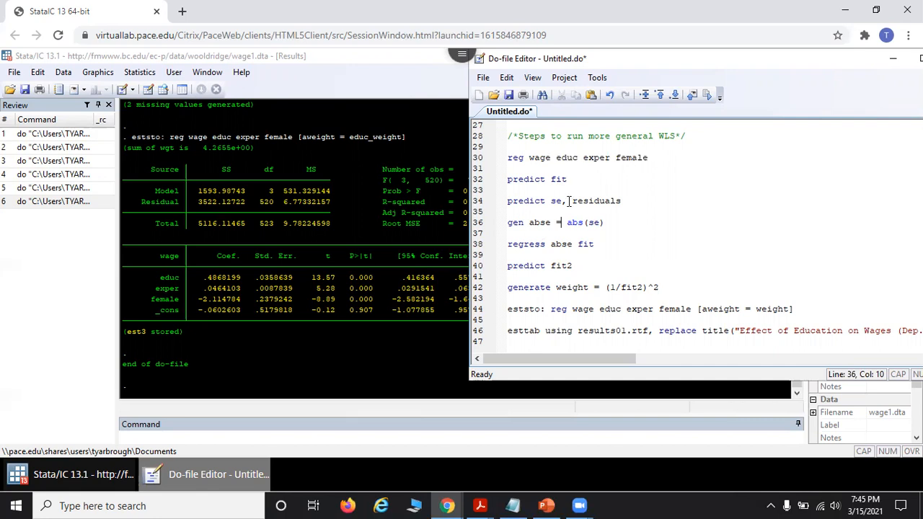
{"action": "left_click_drag", "start_coordinate": [575, 245], "coordinate": [550, 245]}
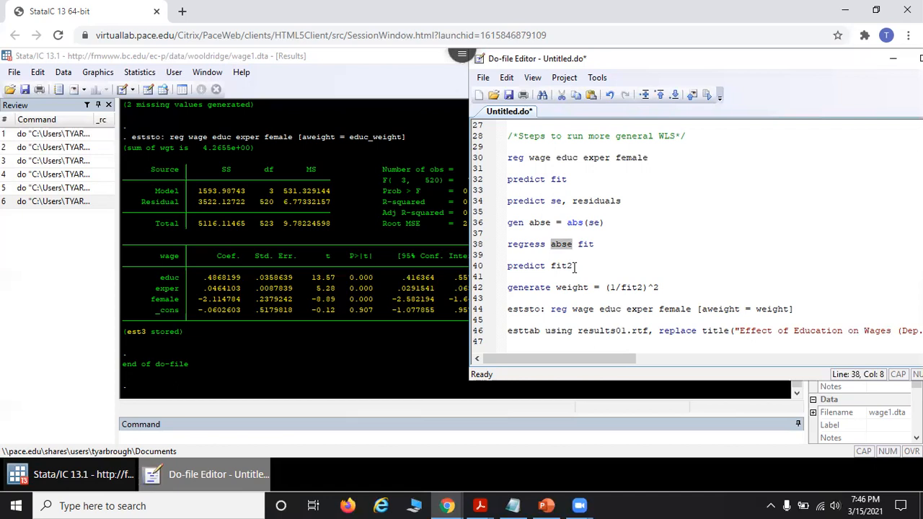
Review how weight is generated as (1/fit2)^2 and used as the aweight in the final regression line.
{"action": "left_click", "coordinate": [475, 288]}
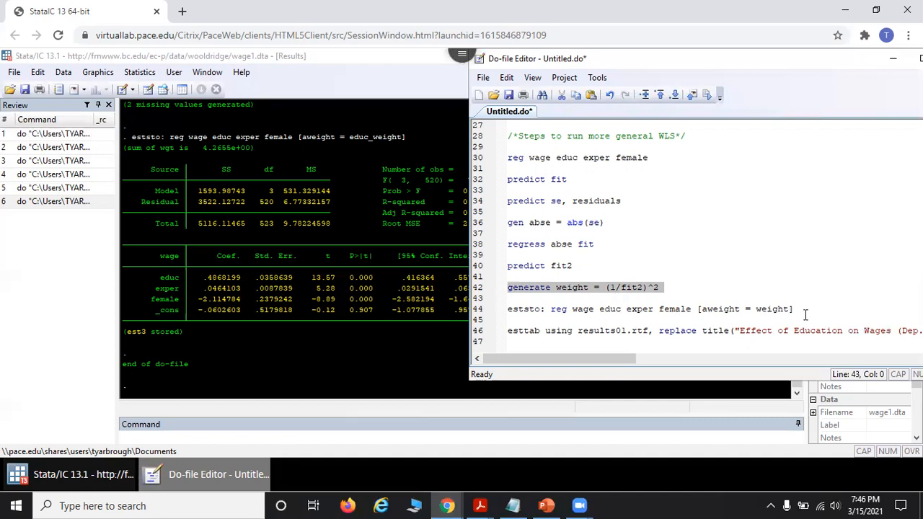
{"action": "left_click", "coordinate": [586, 288]}
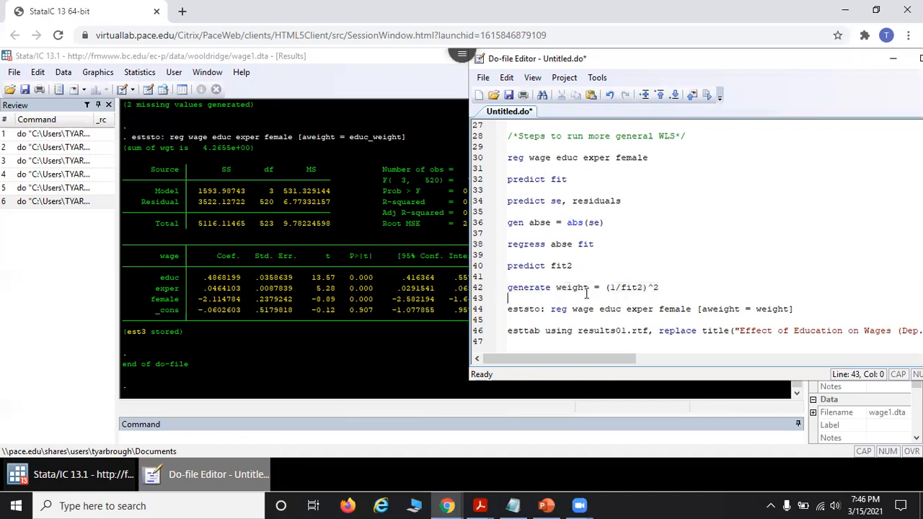
{"action": "double_click", "coordinate": [556, 286]}
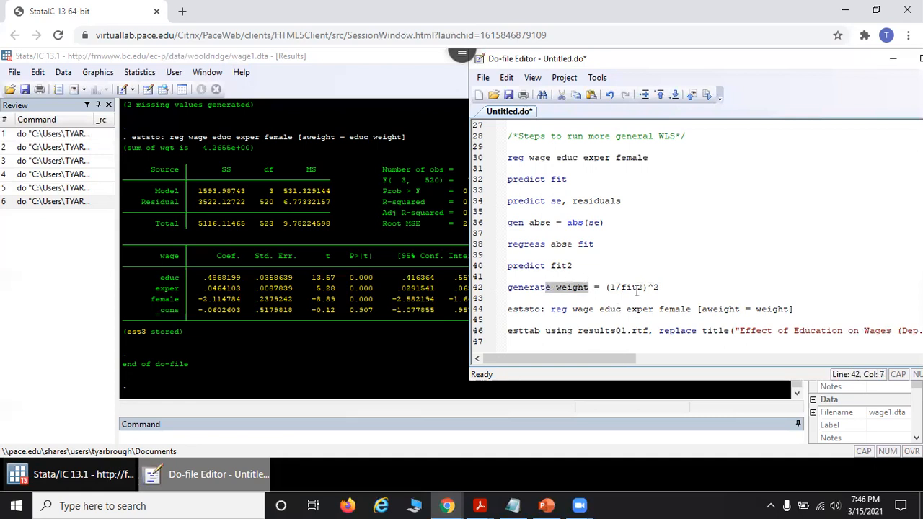
{"action": "left_click", "coordinate": [784, 319]}
{"action": "left_click_drag", "start_coordinate": [793, 308], "coordinate": [697, 310]}
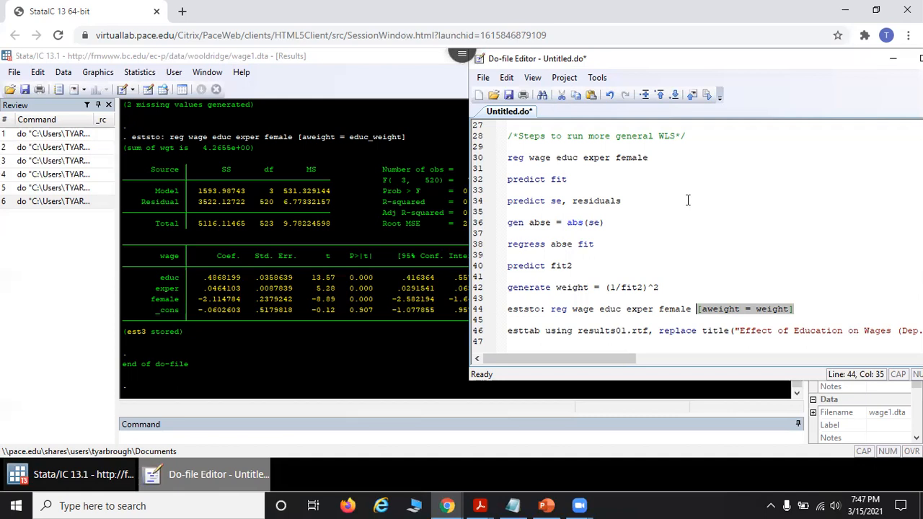
{"action": "left_click", "coordinate": [481, 243]}
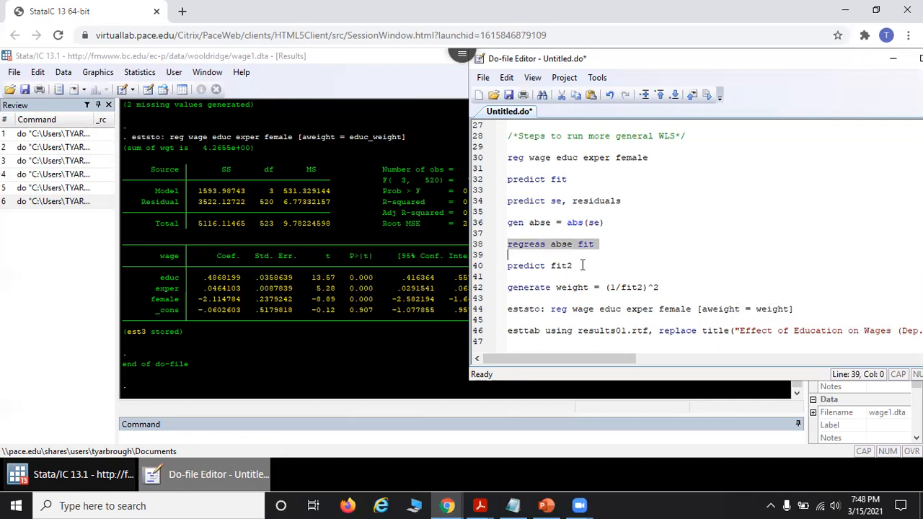
Run the whole general WLS block, from the plain wage regression through the stored regression with aweight = weight.
{"action": "left_click", "coordinate": [477, 310]}
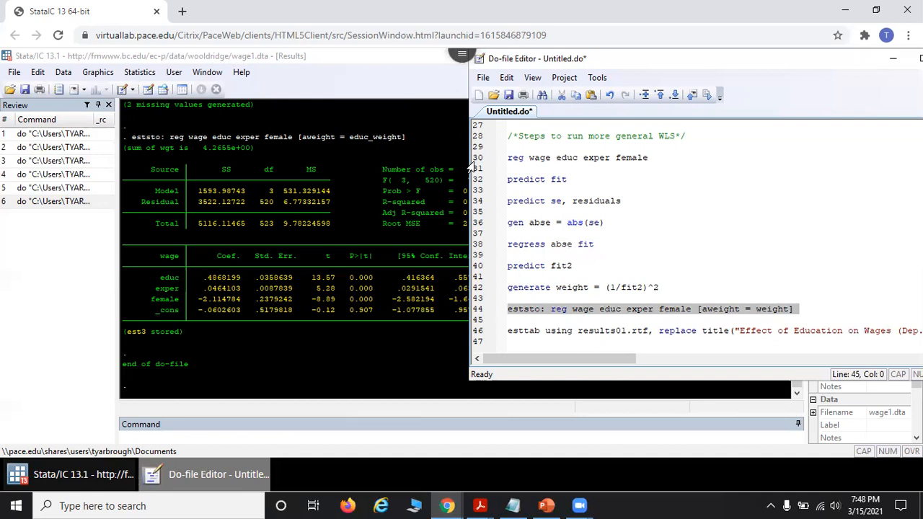
{"action": "left_click_drag", "start_coordinate": [476, 161], "coordinate": [491, 315]}
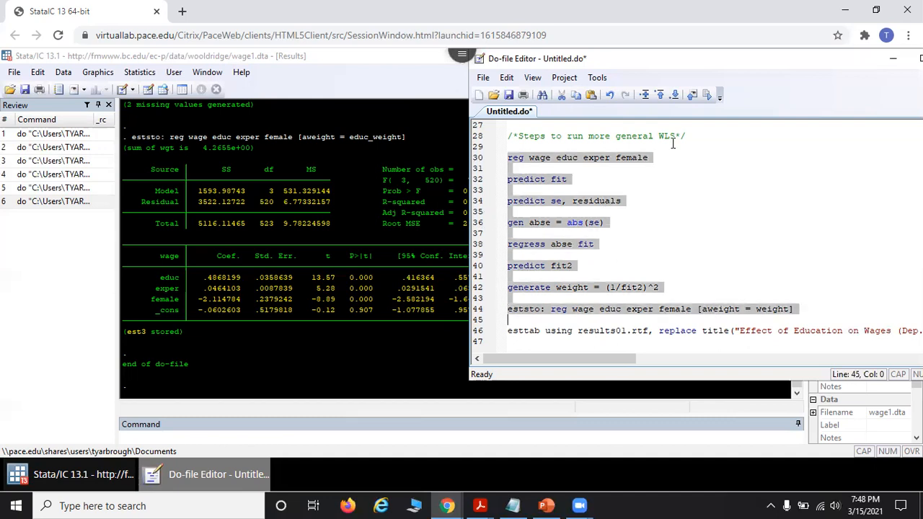
{"action": "left_click", "coordinate": [709, 96]}
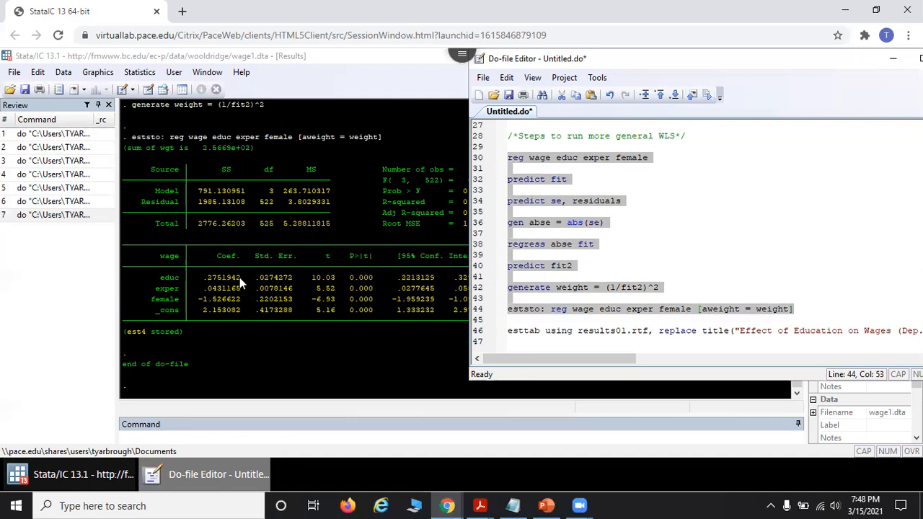
Compare the educ, exper and female coefficients of the general WLS regression with those of the unweighted wage regression.
{"action": "left_click_drag", "start_coordinate": [240, 277], "coordinate": [212, 279]}
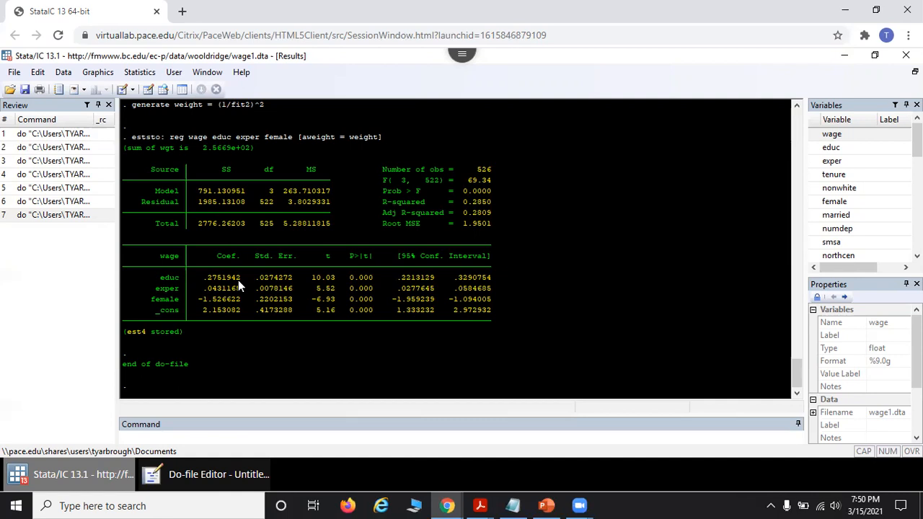
{"action": "scroll", "coordinate": [238, 281], "scroll_direction": "up", "scroll_amount": 7}
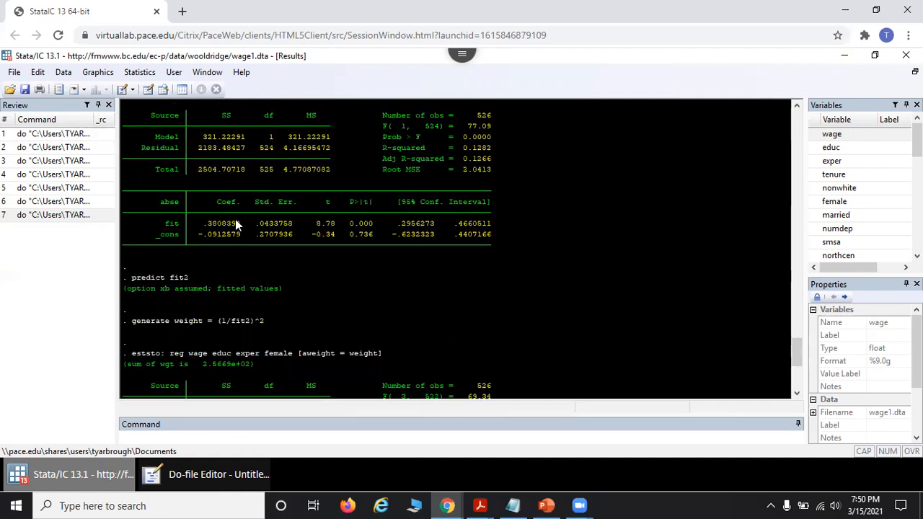
{"action": "scroll", "coordinate": [235, 221], "scroll_direction": "up", "scroll_amount": 8}
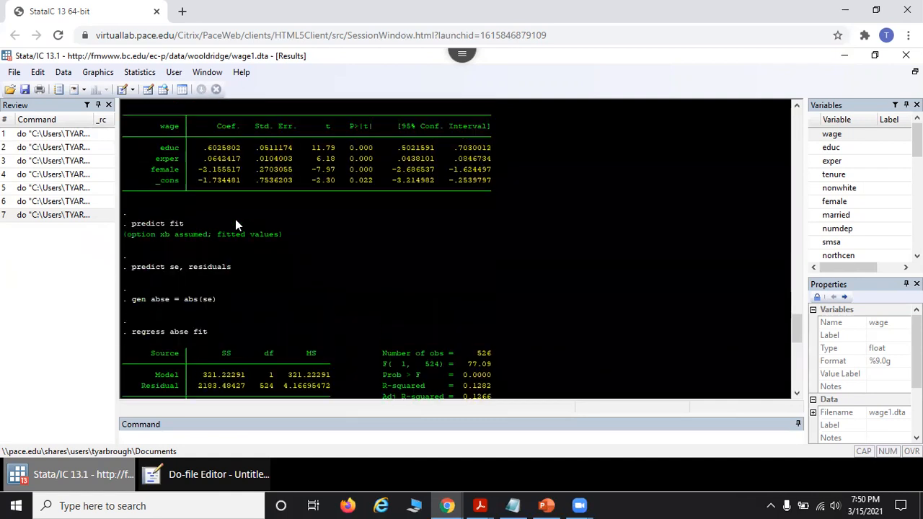
{"action": "left_click_drag", "start_coordinate": [240, 180], "coordinate": [211, 190]}
{"action": "scroll", "coordinate": [212, 189], "scroll_direction": "down", "scroll_amount": 7}
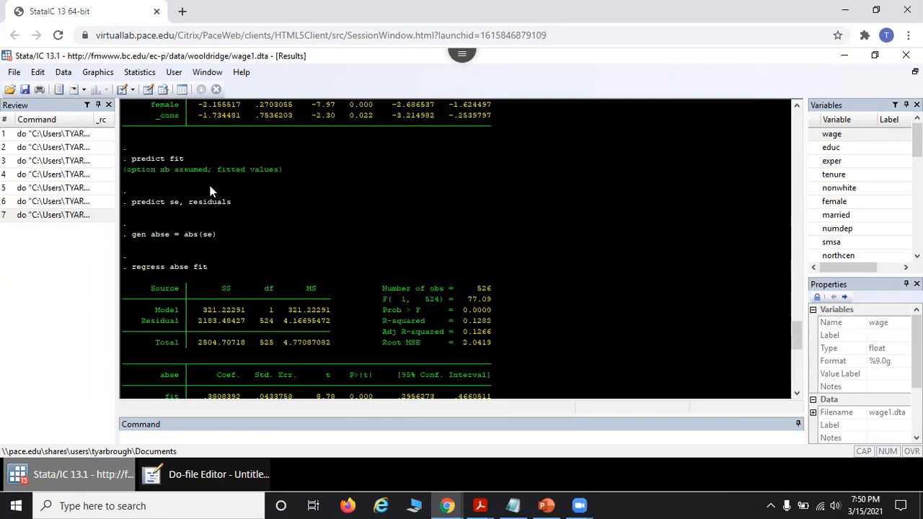
{"action": "scroll", "coordinate": [241, 265], "scroll_direction": "down", "scroll_amount": 8}
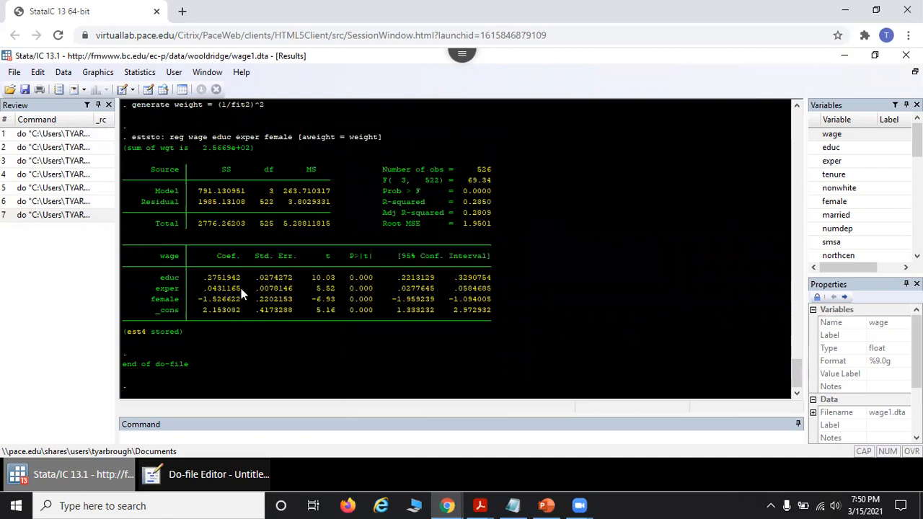
{"action": "scroll", "coordinate": [241, 289], "scroll_direction": "up", "scroll_amount": 11}
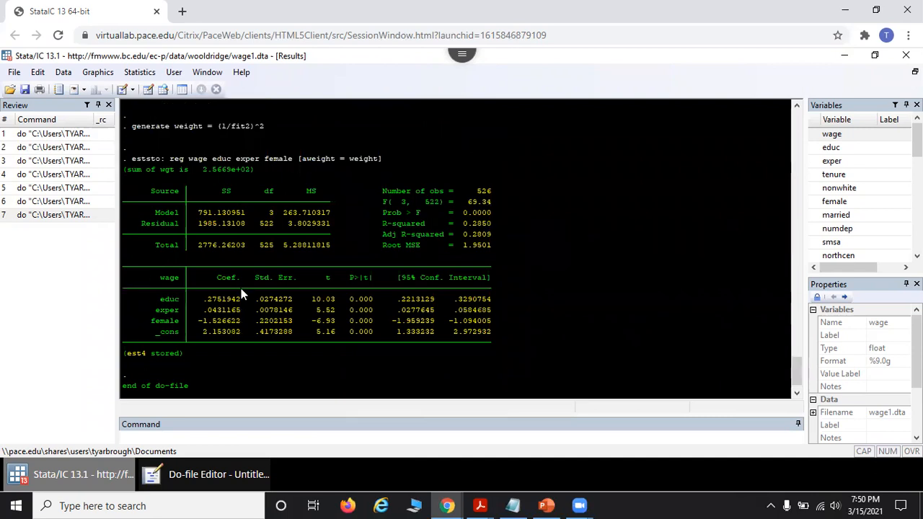
{"action": "scroll", "coordinate": [241, 289], "scroll_direction": "up", "scroll_amount": 3}
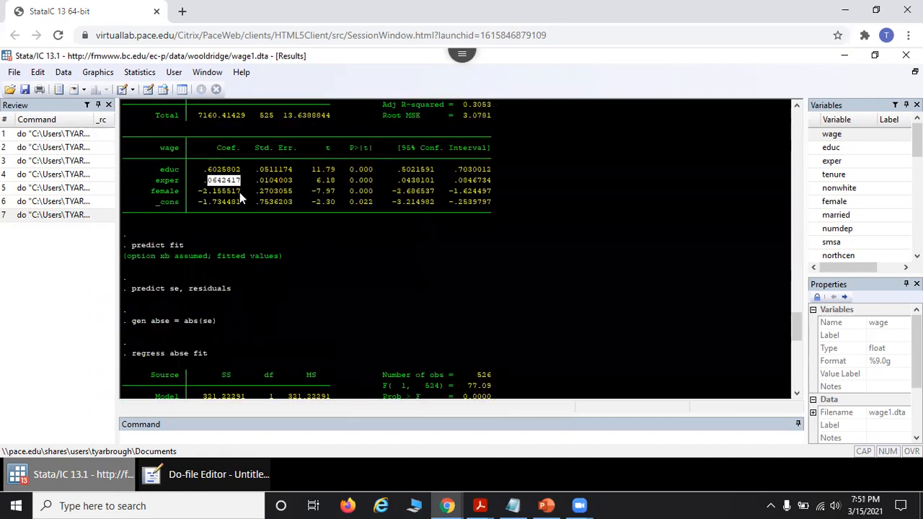
{"action": "scroll", "coordinate": [239, 192], "scroll_direction": "down", "scroll_amount": 14}
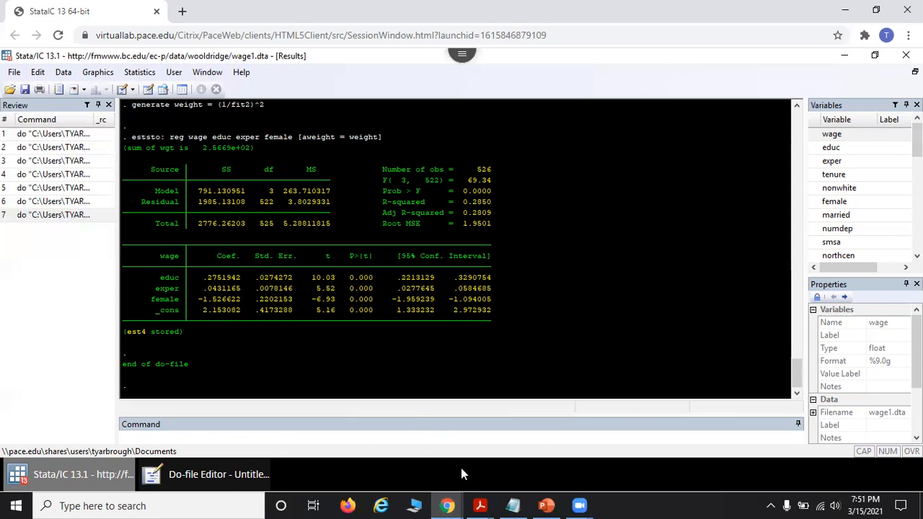
Return to the do-file, select the esttab line and maximize the editor window.
{"action": "left_click", "coordinate": [212, 471]}
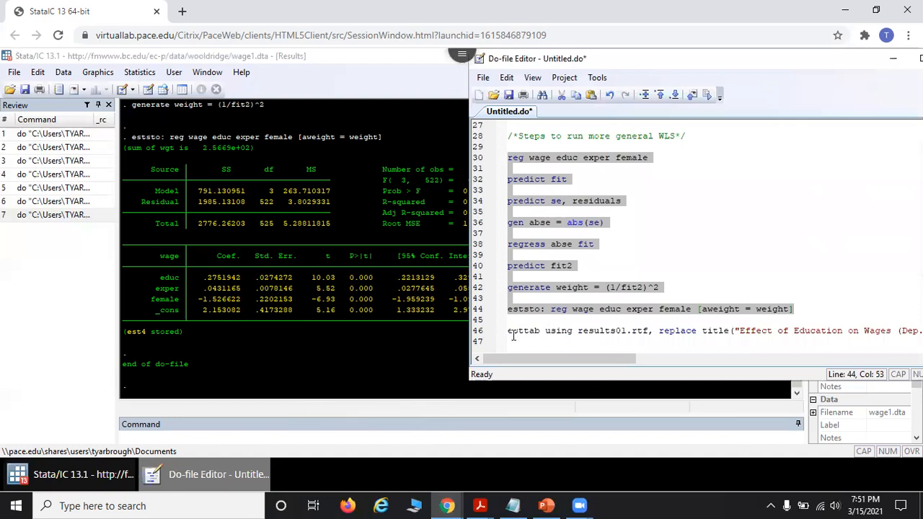
{"action": "left_click", "coordinate": [482, 334]}
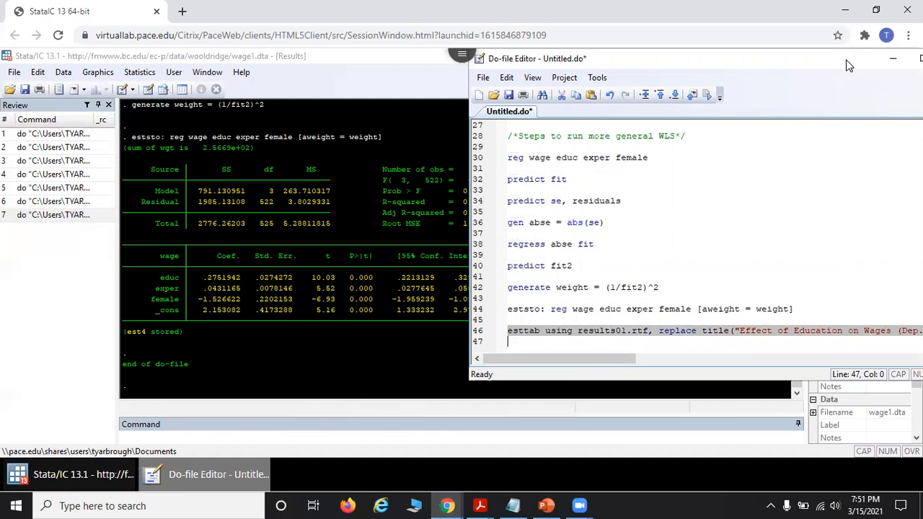
{"action": "left_click_drag", "start_coordinate": [809, 66], "coordinate": [552, 77]}
{"action": "left_click", "coordinate": [636, 67]}
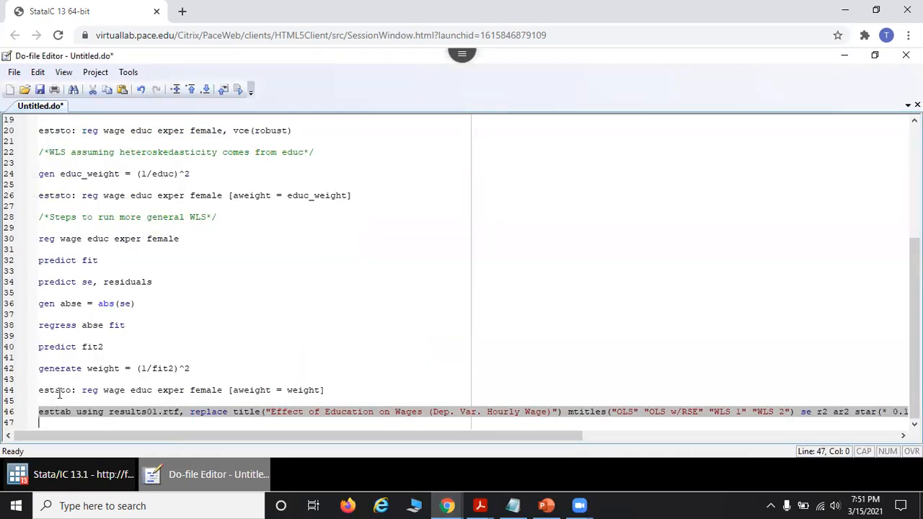
Examine the eststo prefix on the robust regression line and the esttab line that exports the stored models to results01.rtf.
{"action": "left_click", "coordinate": [73, 163]}
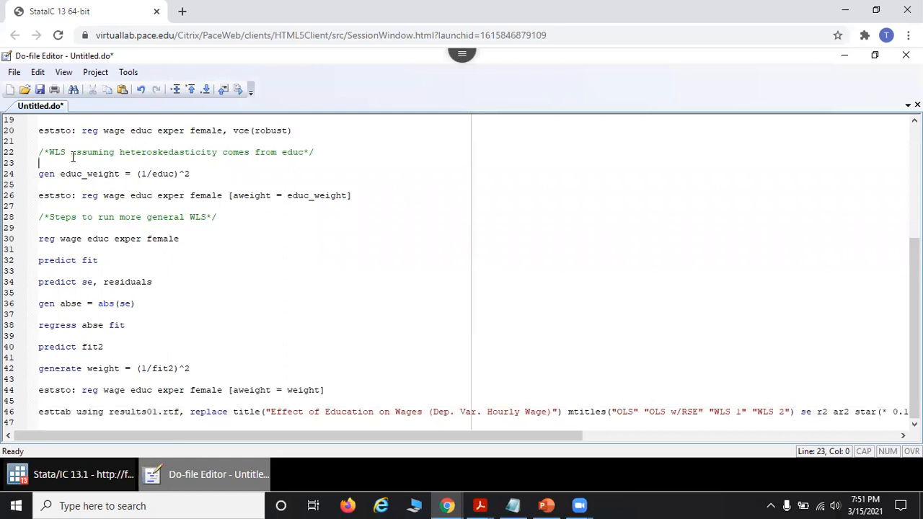
{"action": "left_click_drag", "start_coordinate": [72, 130], "coordinate": [39, 130]}
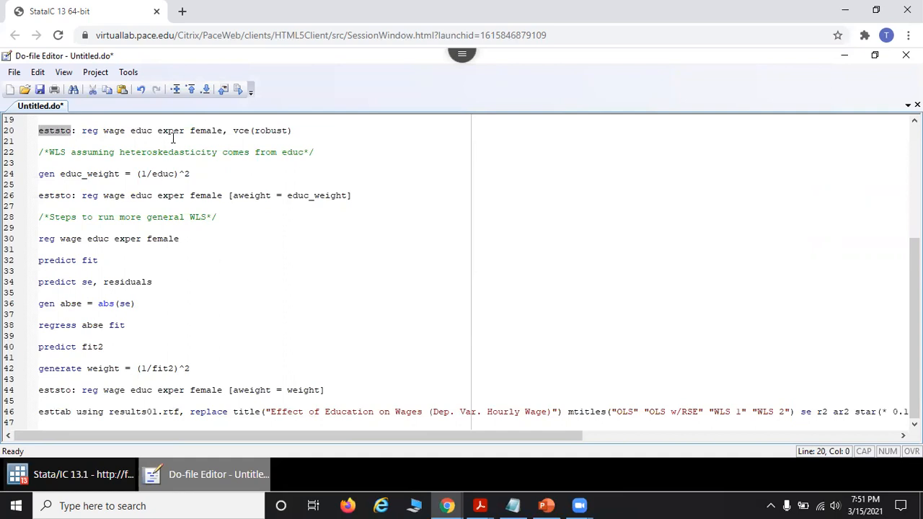
{"action": "left_click", "coordinate": [16, 412]}
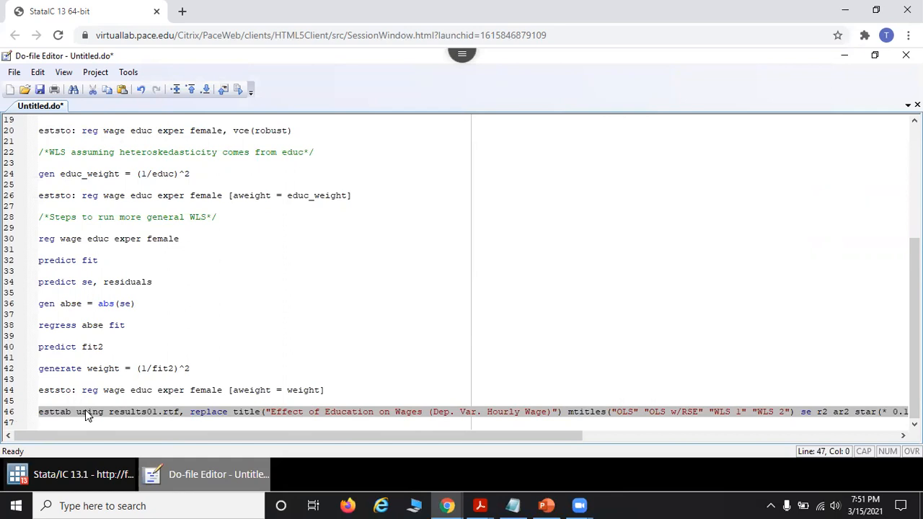
Examine the esttab line's replace, title and mtitles options, including the model titles OLS, OLS w/RSE, WLS 1 and WLS 2.
{"action": "left_click", "coordinate": [234, 412]}
{"action": "left_click_drag", "start_coordinate": [233, 413], "coordinate": [422, 412]}
{"action": "triple_click", "coordinate": [421, 411]}
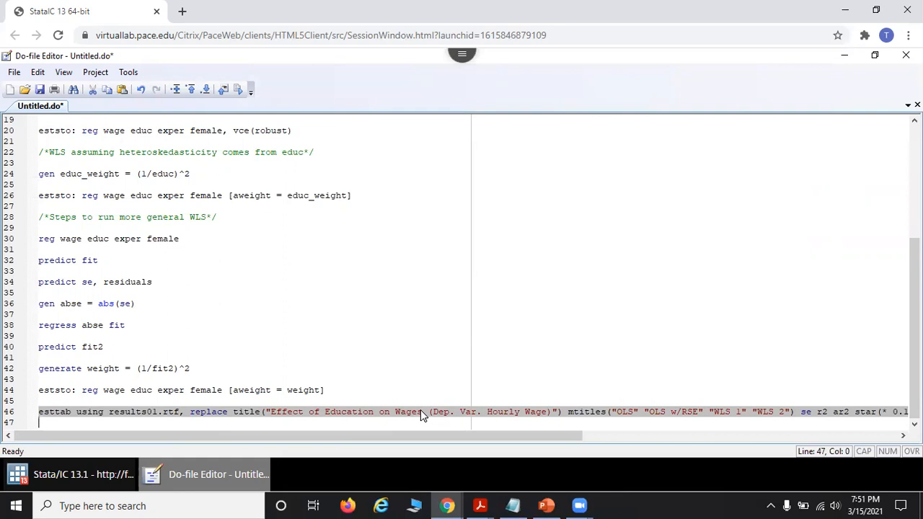
{"action": "left_click", "coordinate": [563, 420]}
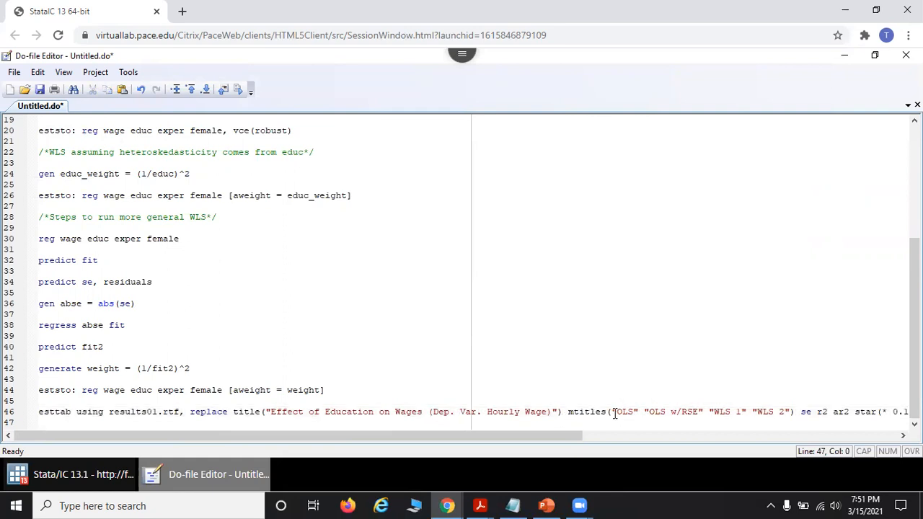
{"action": "left_click_drag", "start_coordinate": [612, 412], "coordinate": [700, 413]}
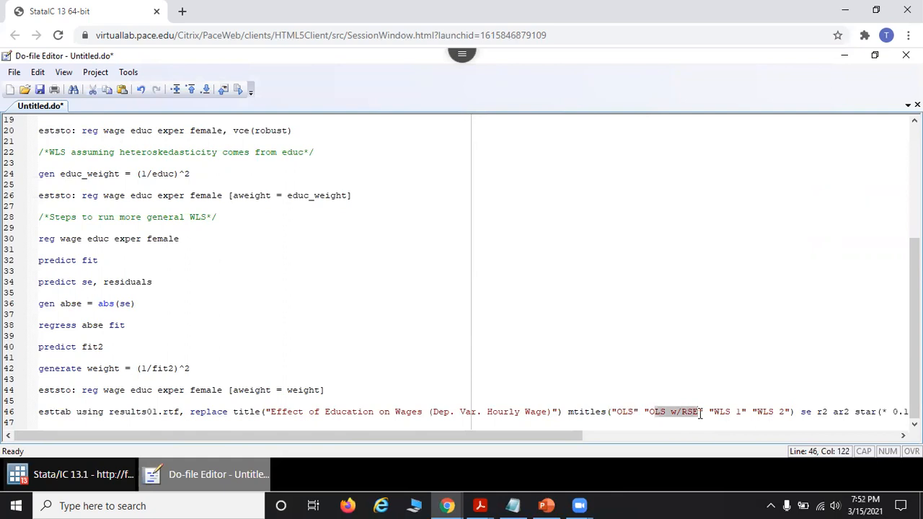
{"action": "left_click", "coordinate": [733, 410]}
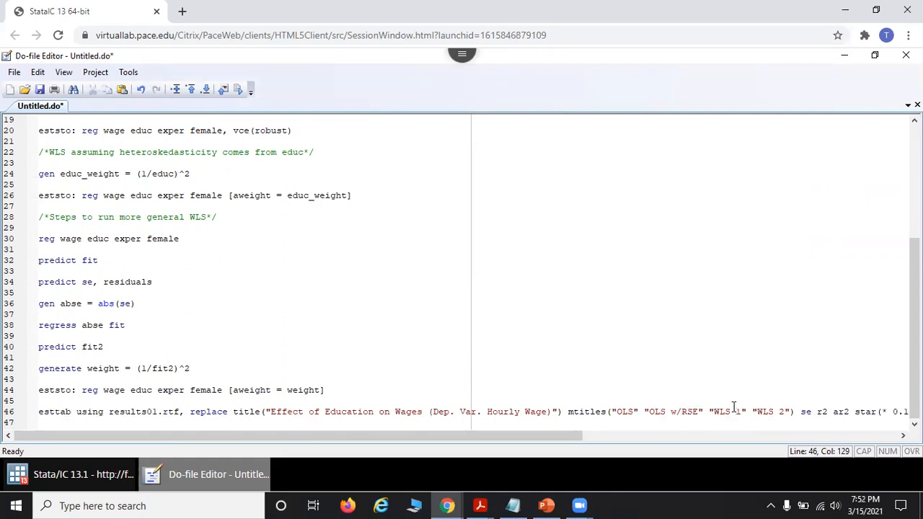
{"action": "left_click_drag", "start_coordinate": [552, 437], "coordinate": [333, 444]}
{"action": "scroll", "coordinate": [199, 304], "scroll_direction": "up", "scroll_amount": 6}
{"action": "scroll", "coordinate": [199, 303], "scroll_direction": "down", "scroll_amount": 6}
Restore the do-file editor beside the results and run only the esttab line to export the stored models to results01.rtf.
{"action": "left_click", "coordinate": [874, 55]}
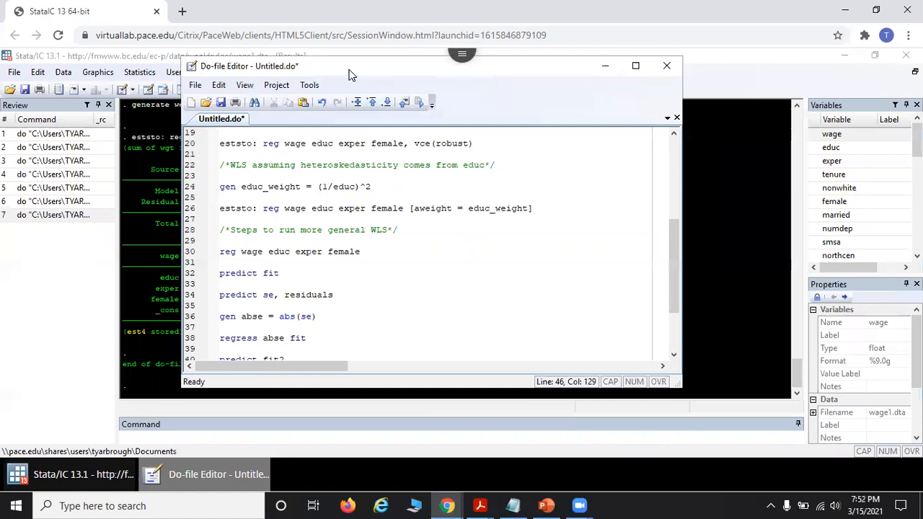
{"action": "left_click_drag", "start_coordinate": [491, 72], "coordinate": [729, 97]}
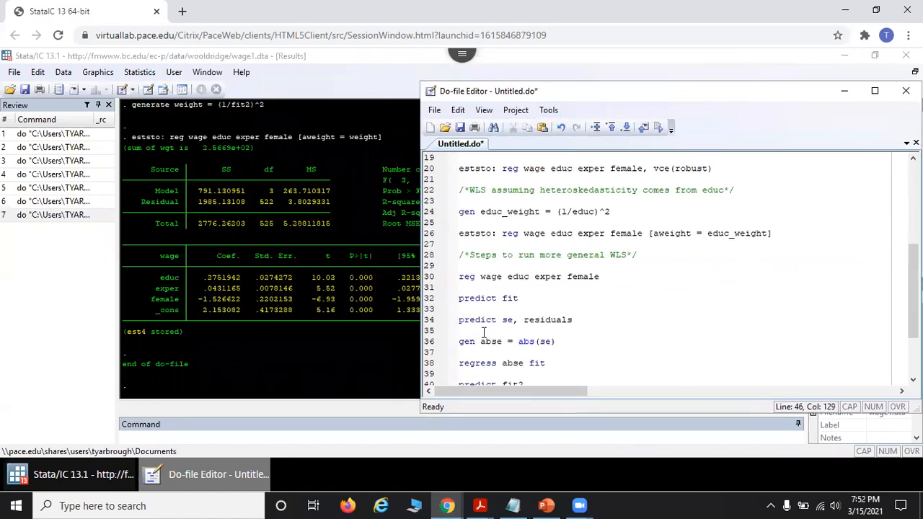
{"action": "scroll", "coordinate": [439, 288], "scroll_direction": "down", "scroll_amount": 3}
{"action": "left_click", "coordinate": [429, 365]}
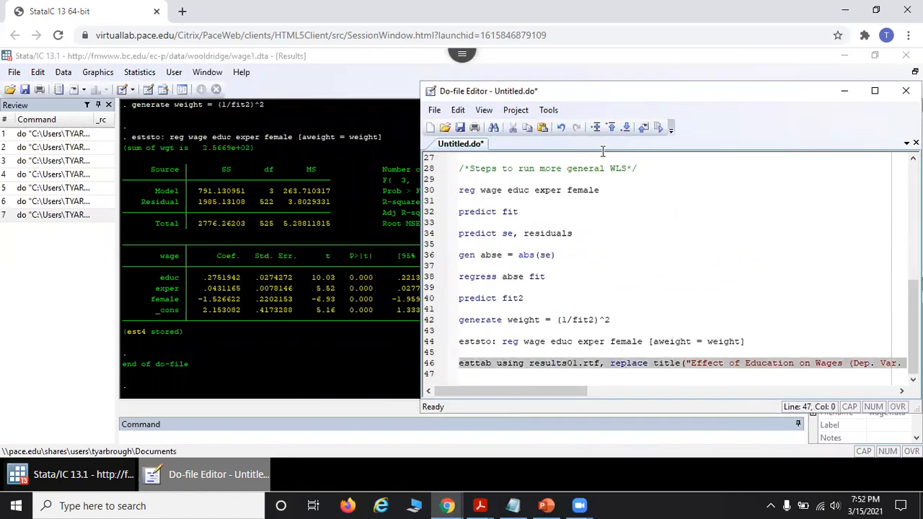
{"action": "left_click", "coordinate": [661, 128]}
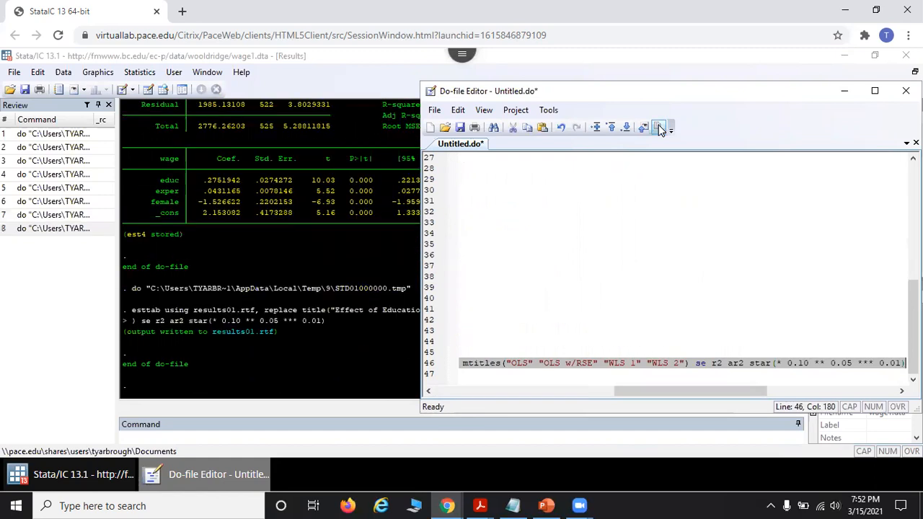
Open the exported results01.rtf and compare the educ coefficients across the OLS, OLS w/RSE, WLS 1 and WLS 2 columns.
{"action": "left_click", "coordinate": [250, 333]}
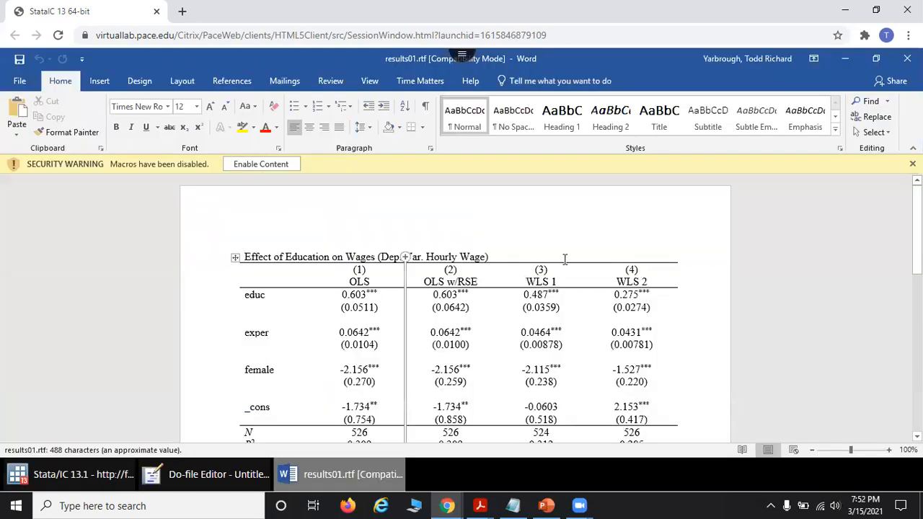
{"action": "scroll", "coordinate": [564, 259], "scroll_direction": "down", "scroll_amount": 1}
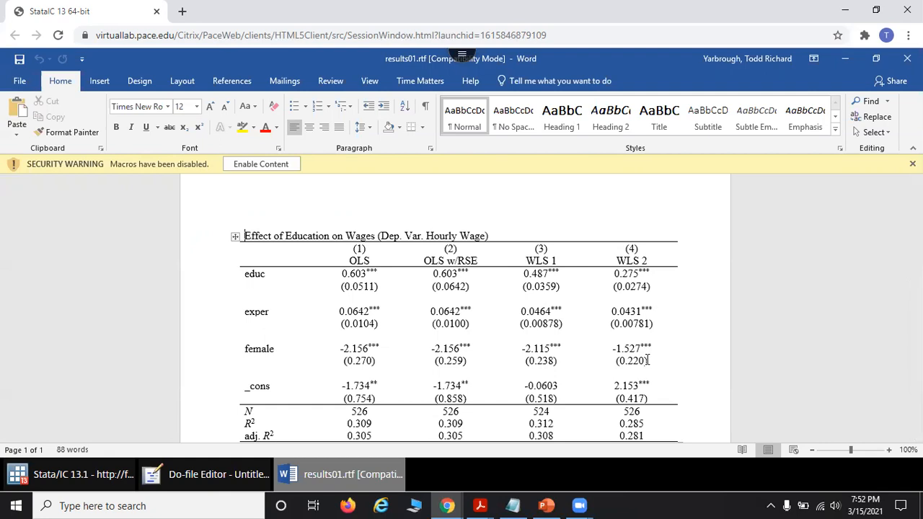
{"action": "scroll", "coordinate": [648, 359], "scroll_direction": "down", "scroll_amount": 1}
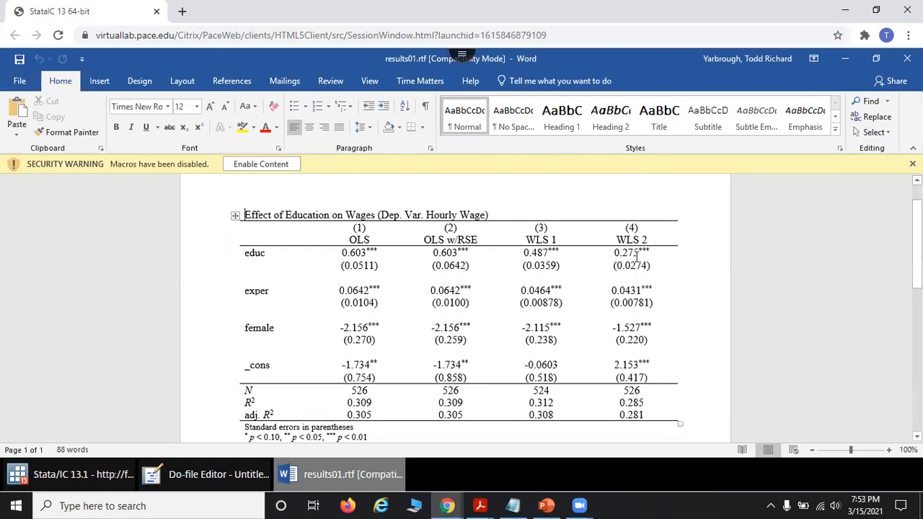
{"action": "left_click_drag", "start_coordinate": [662, 254], "coordinate": [346, 251]}
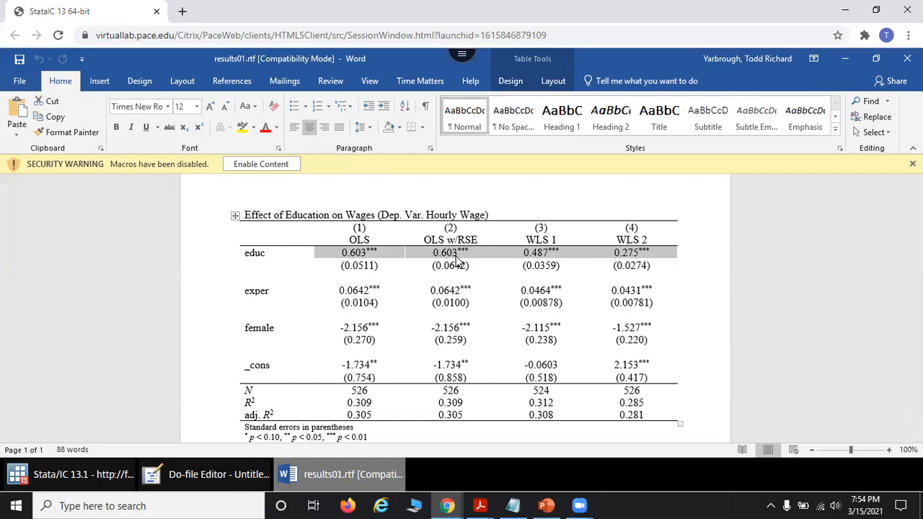
{"action": "left_click", "coordinate": [554, 256]}
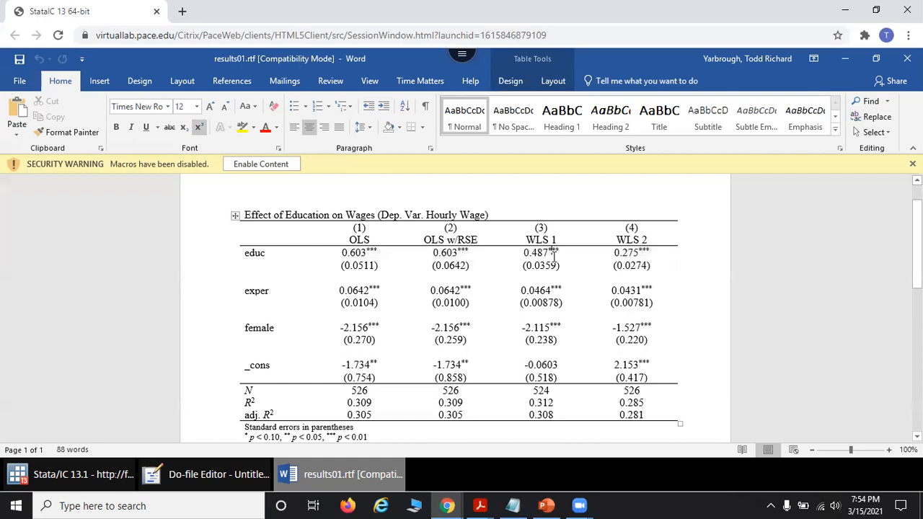